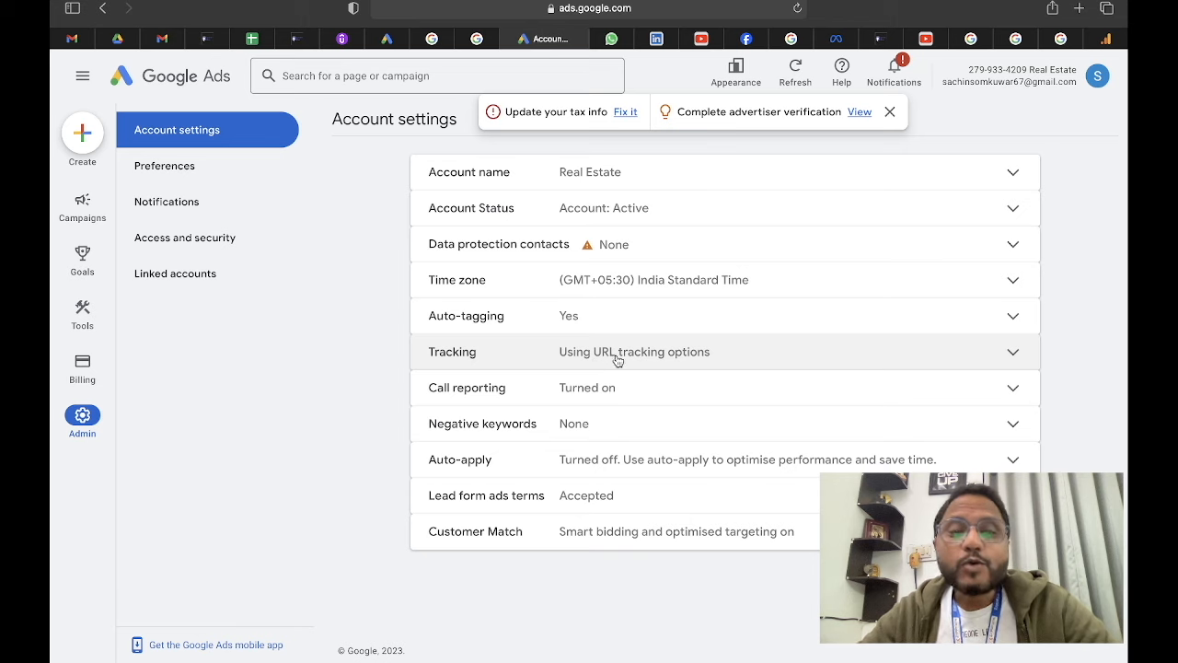
- Review the account-level tracking template, final URL suffix and parallel tracking options, and collapse the Tracking section again
left_click(616, 359)
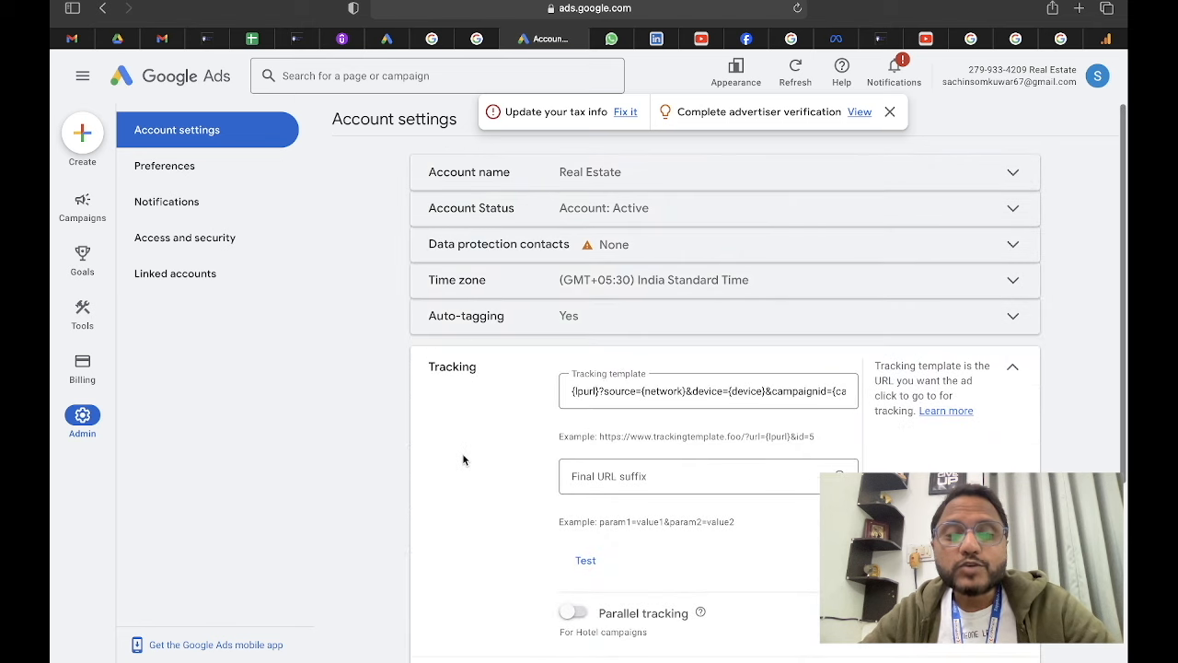
scroll(463, 460, "down", 3)
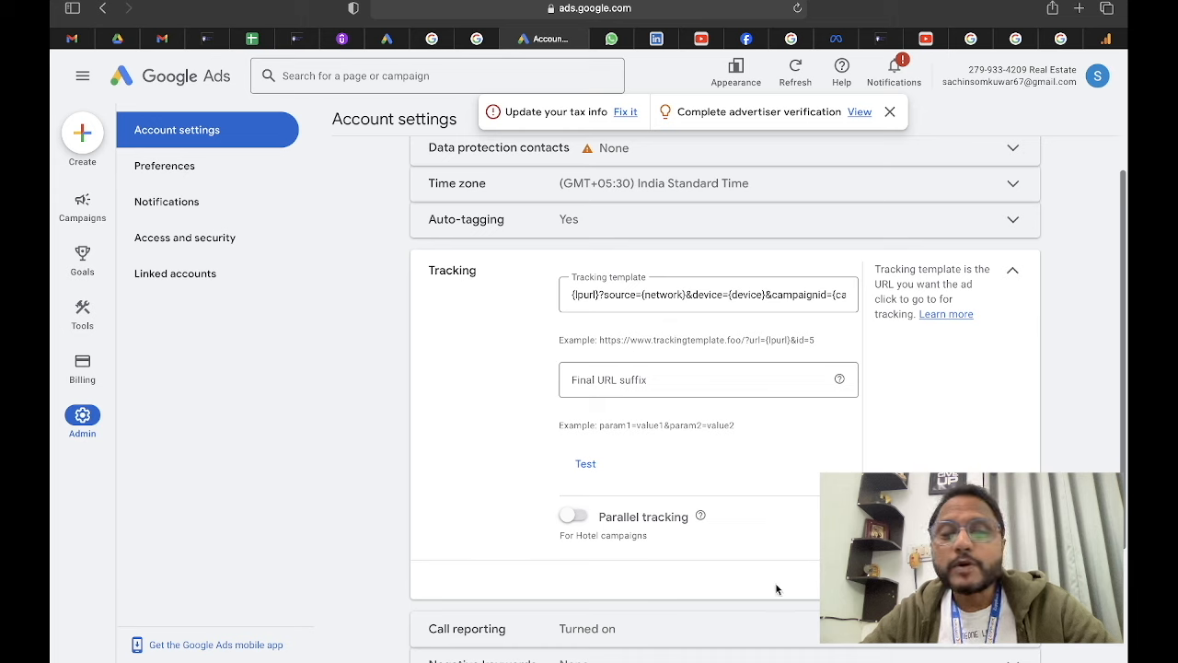
scroll(731, 580, "down", 1)
scroll(731, 580, "down", 1)
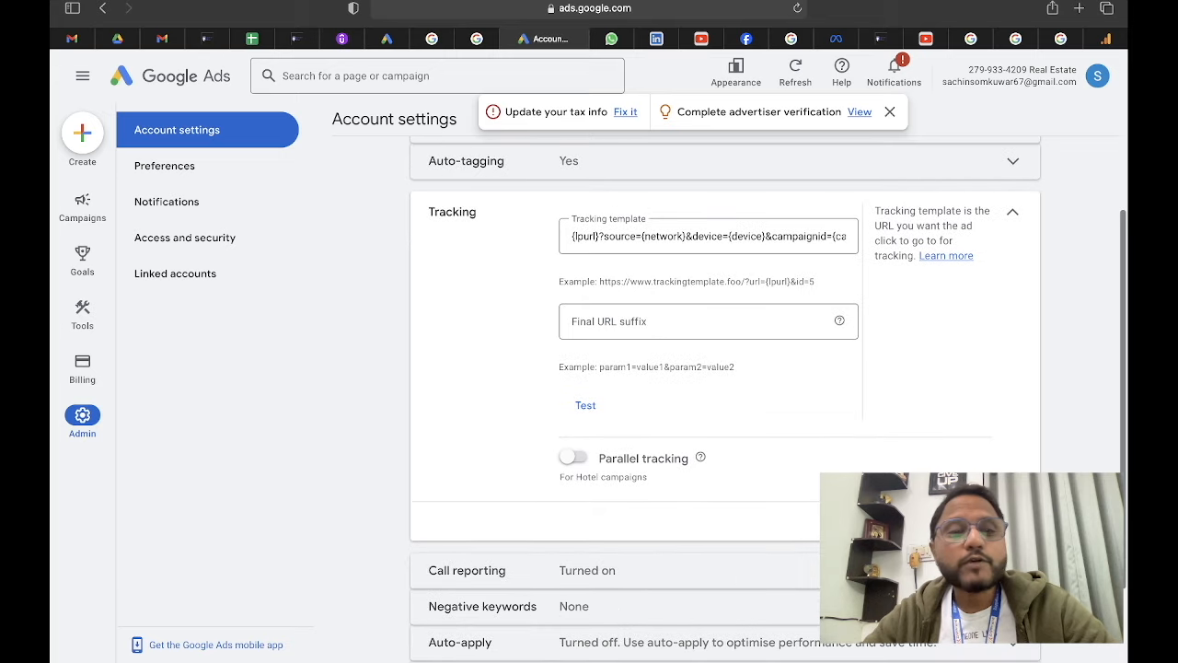
scroll(725, 396, "up", 2)
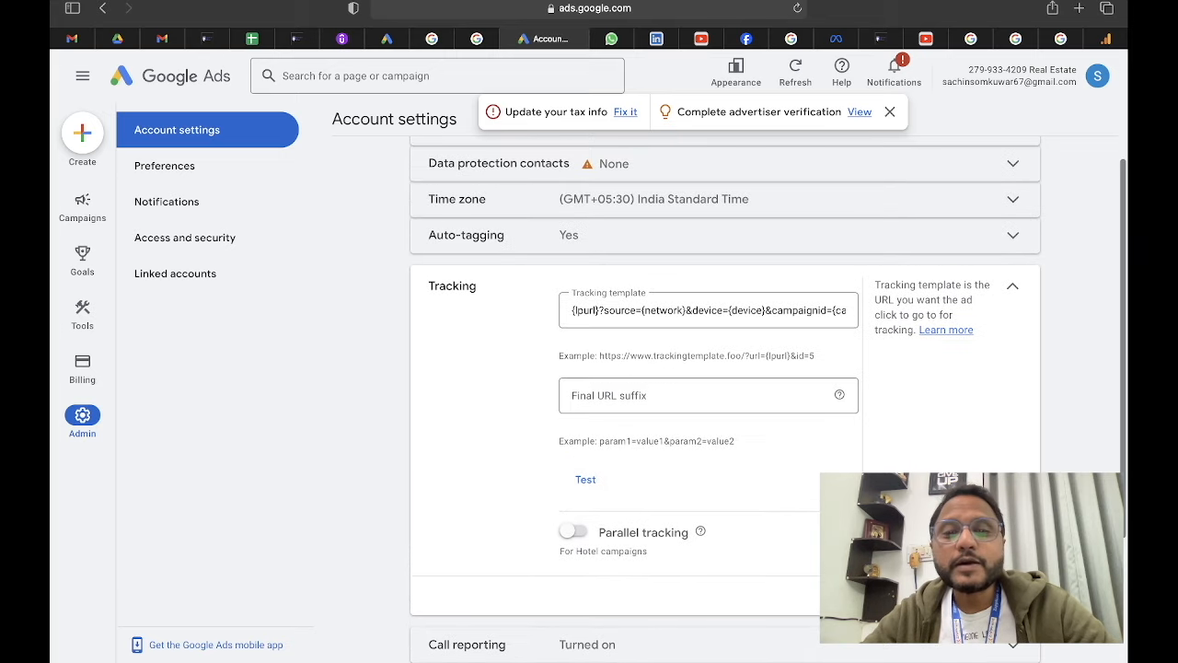
scroll(371, 427, "down", 1)
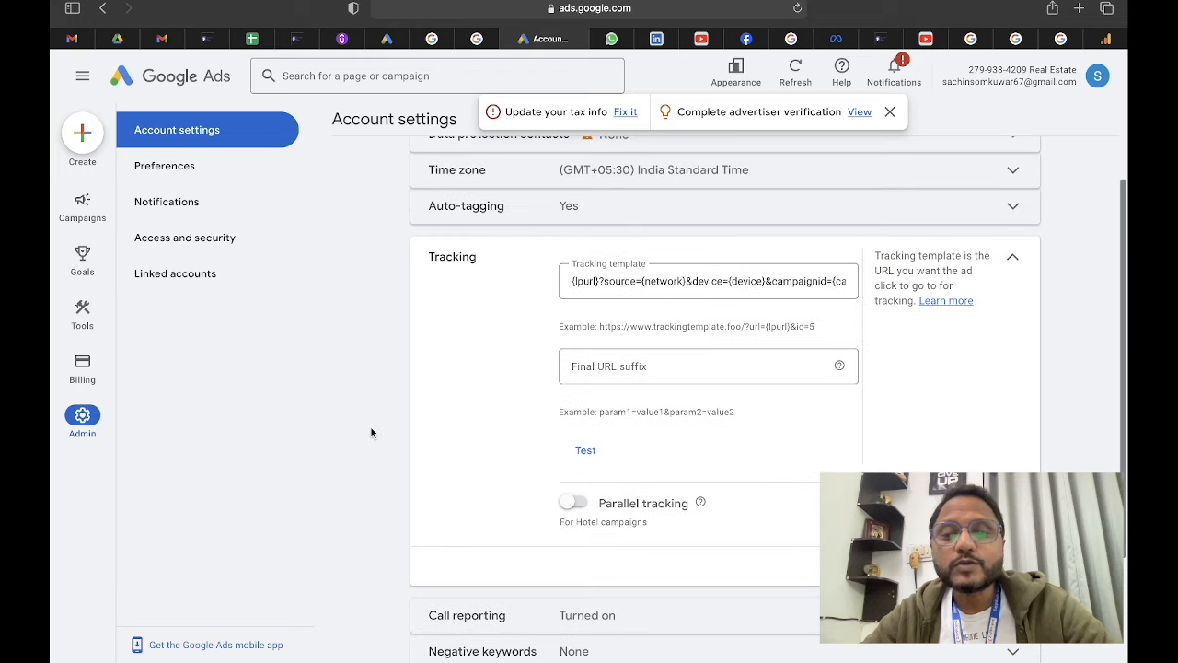
left_click(371, 427)
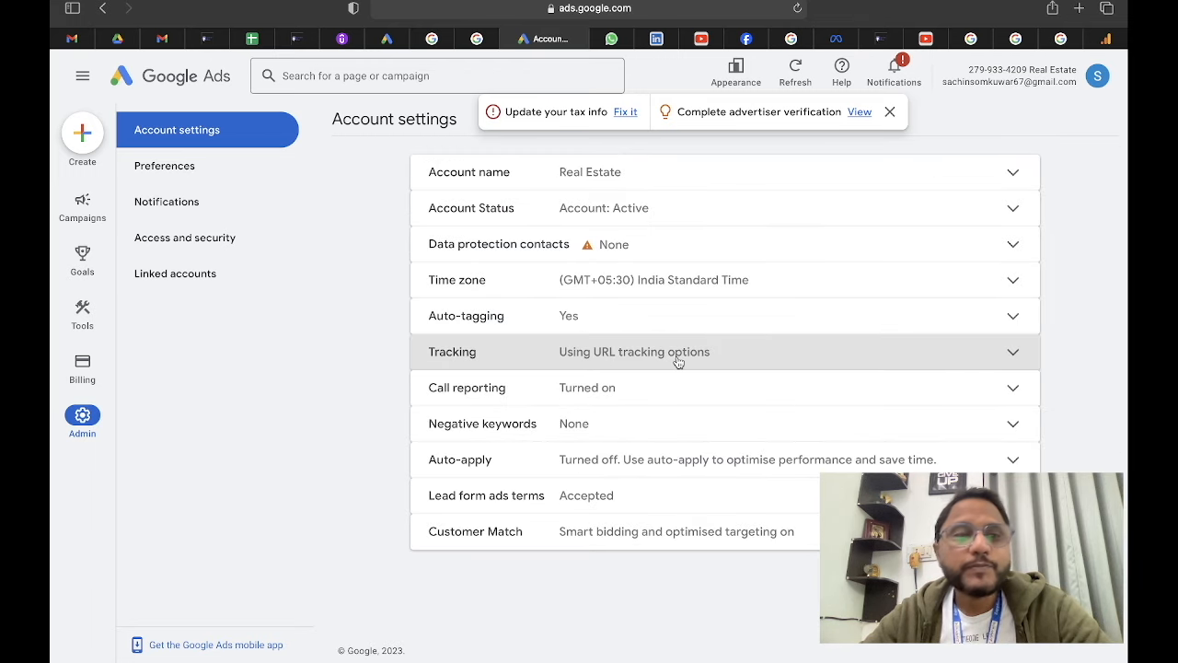
- Start a new Search campaign with the Leads objective, dismissing the conversion goals guide
left_click(82, 133)
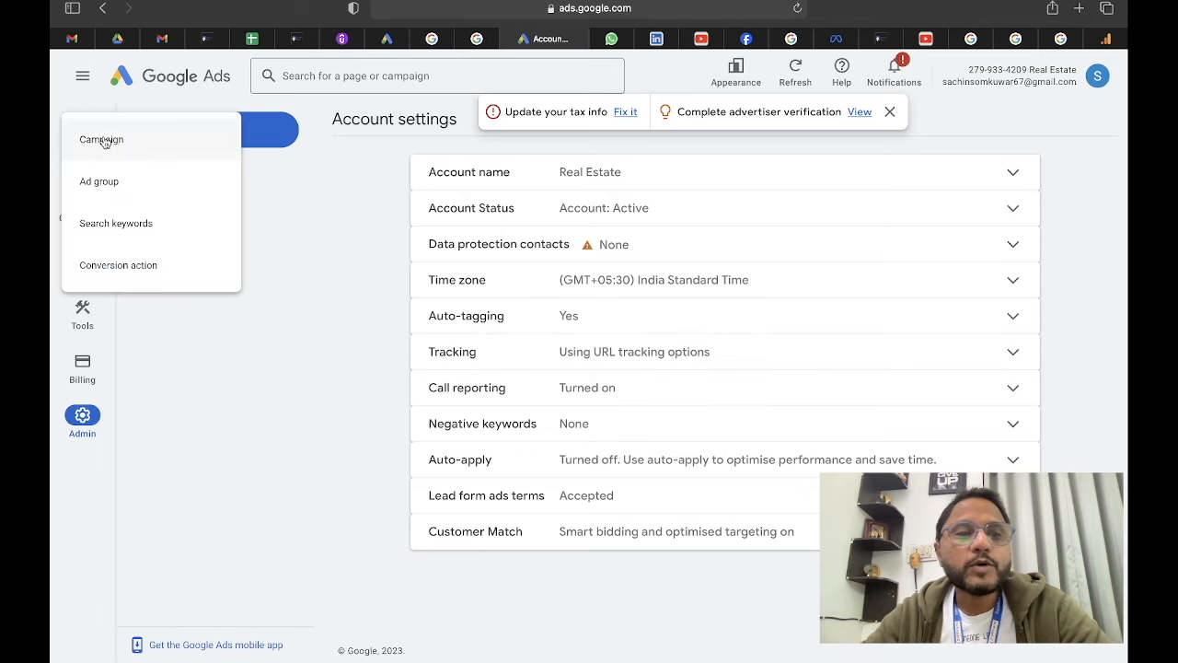
left_click(107, 142)
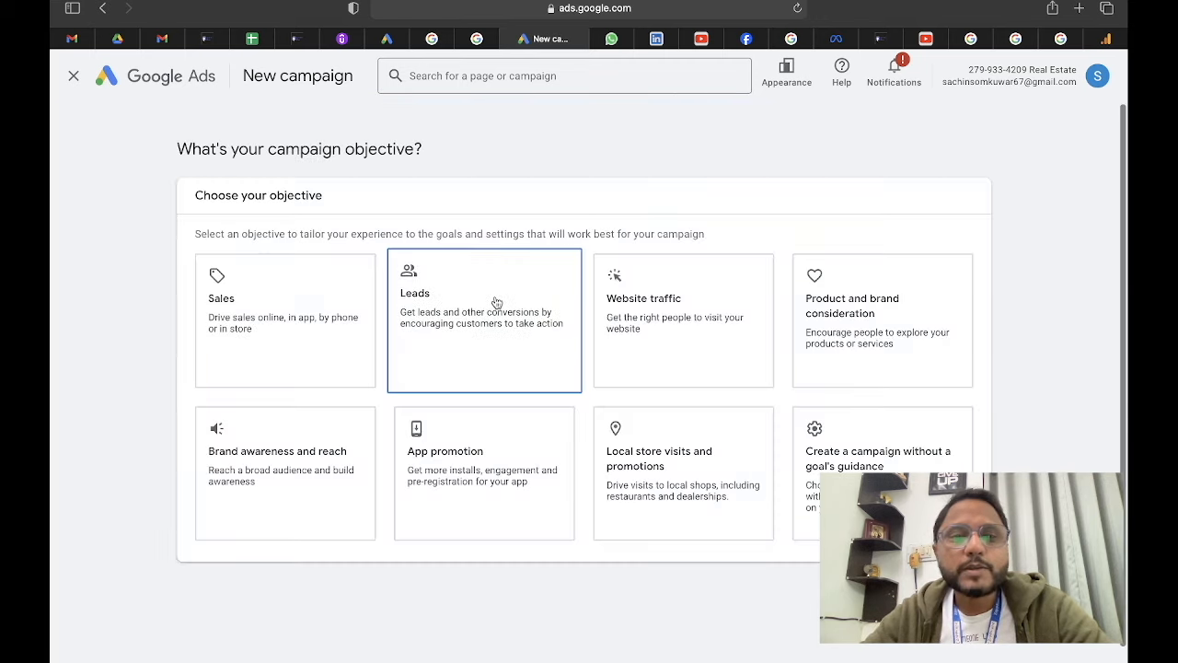
left_click(493, 305)
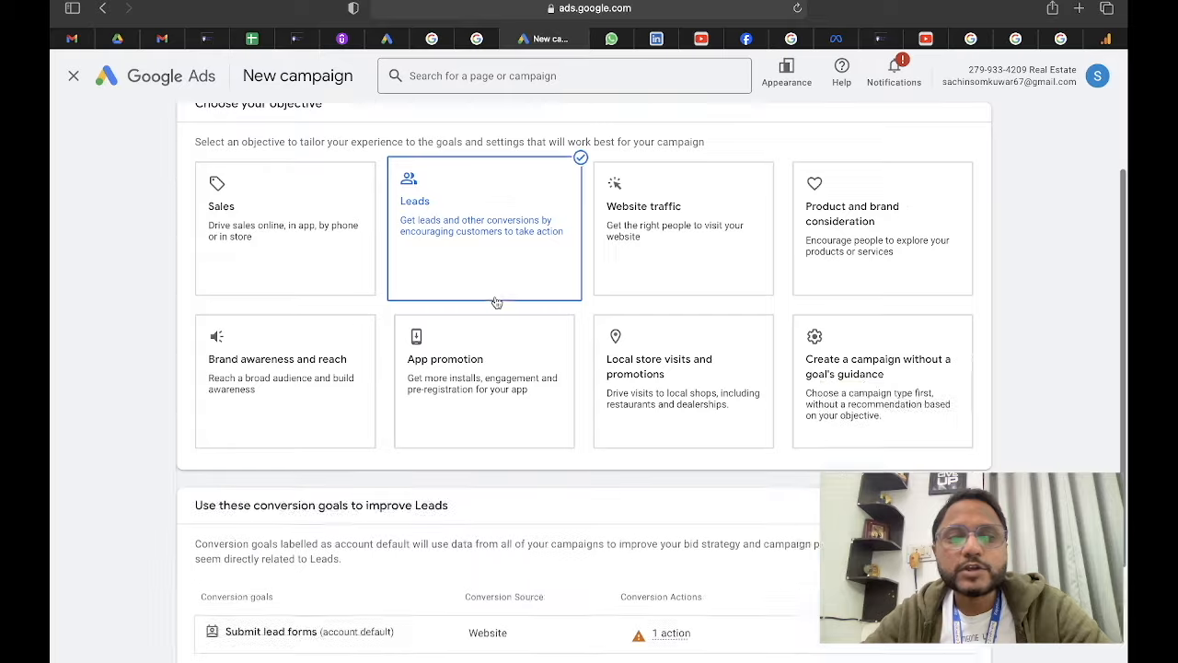
left_click(958, 580)
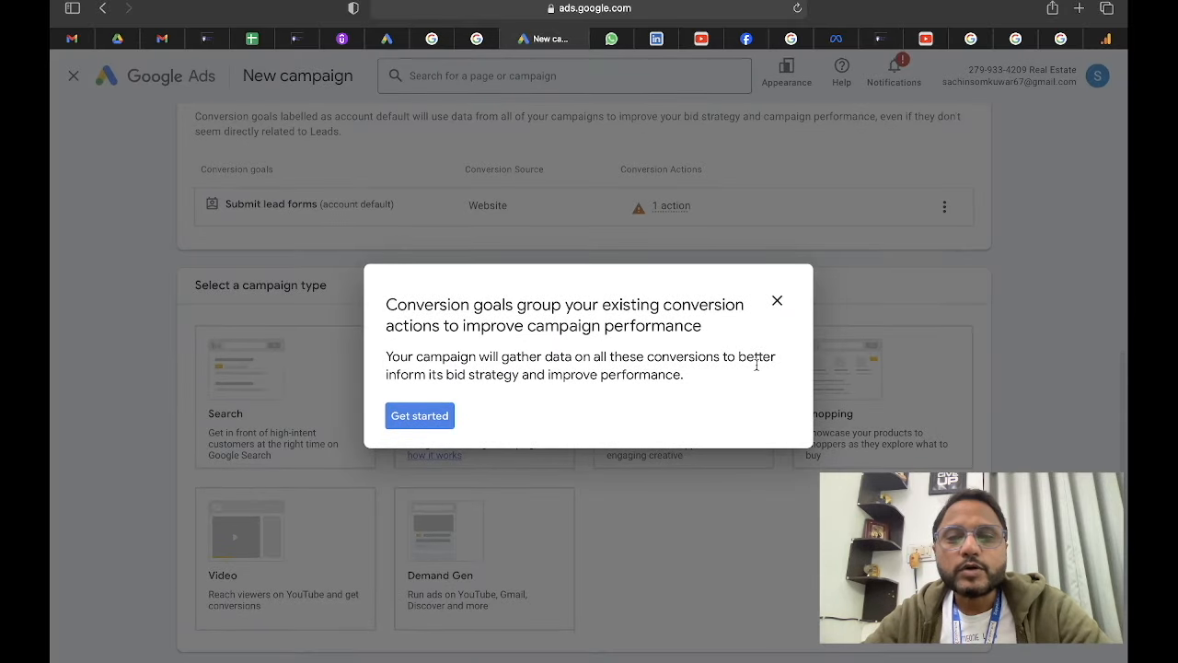
left_click(777, 300)
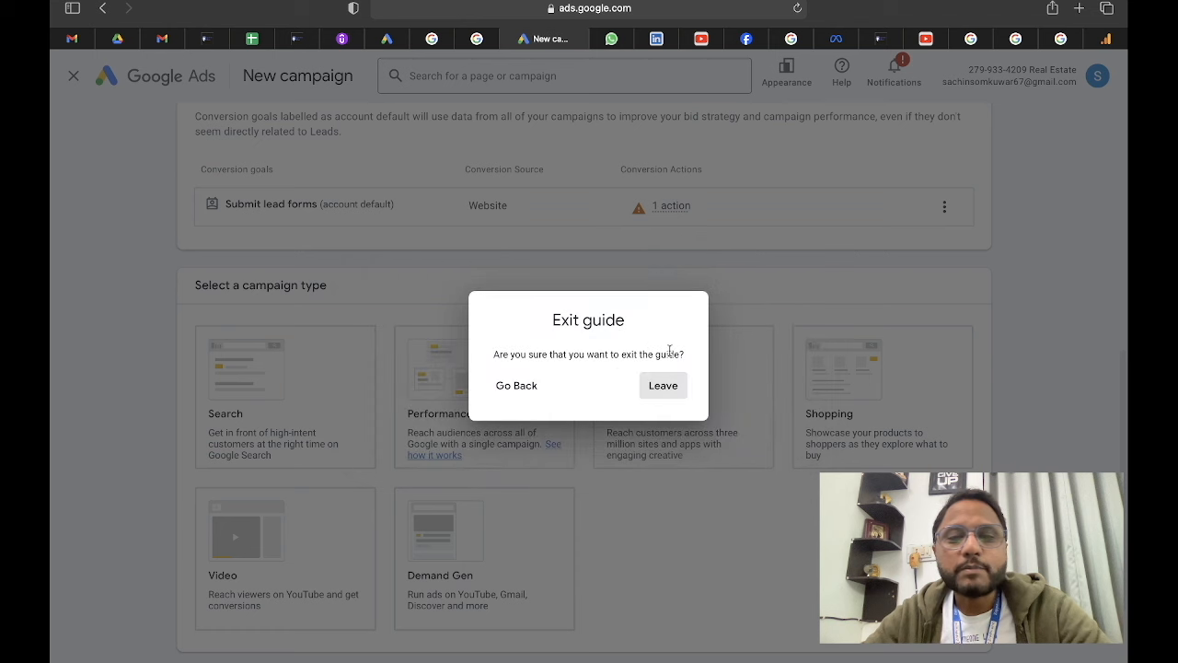
left_click(672, 387)
left_click(213, 387)
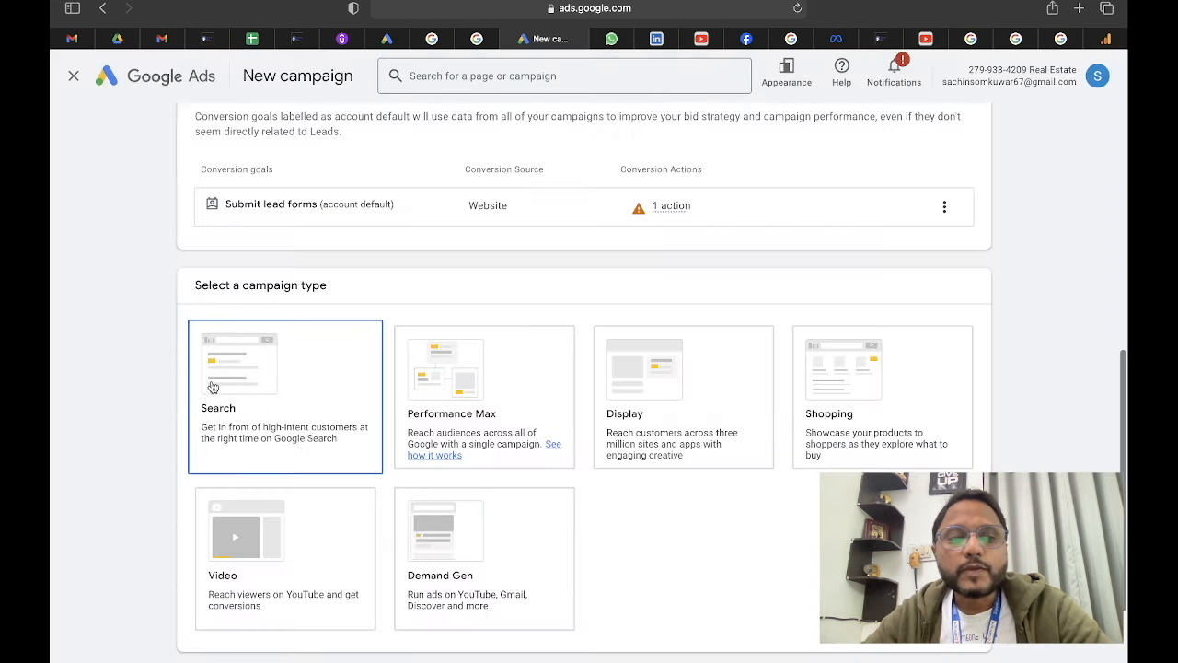
left_click(230, 406)
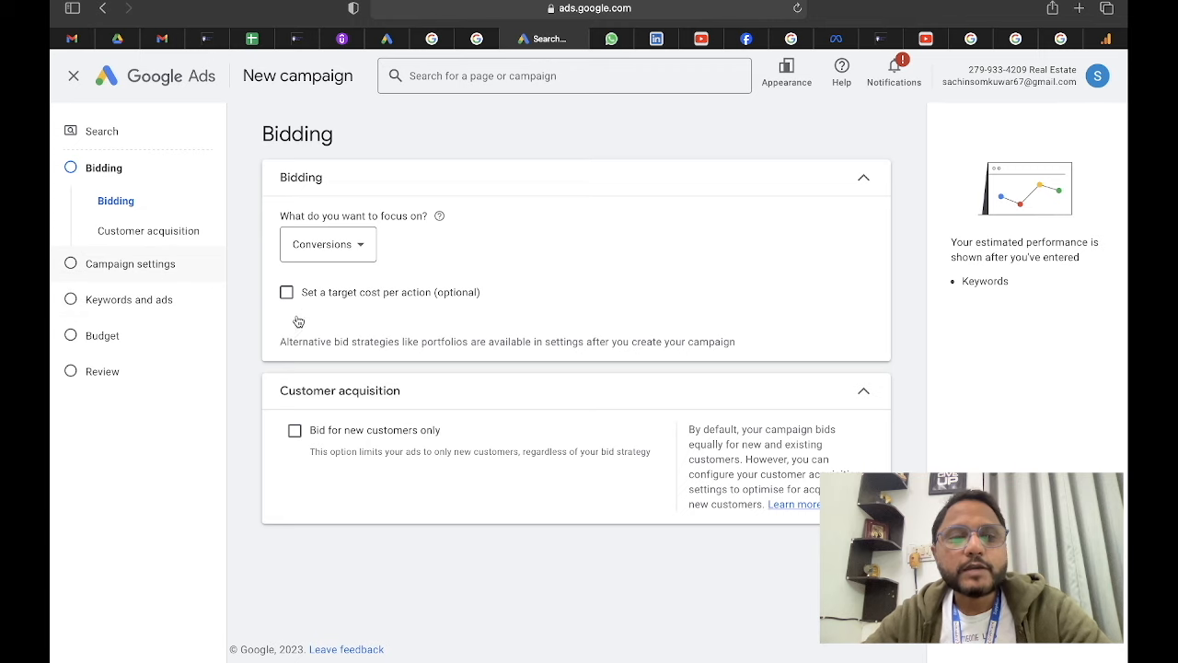
- Find the Campaign URL options among the additional campaign settings of the new Search campaign
left_click(106, 264)
scroll(365, 427, "down", 6)
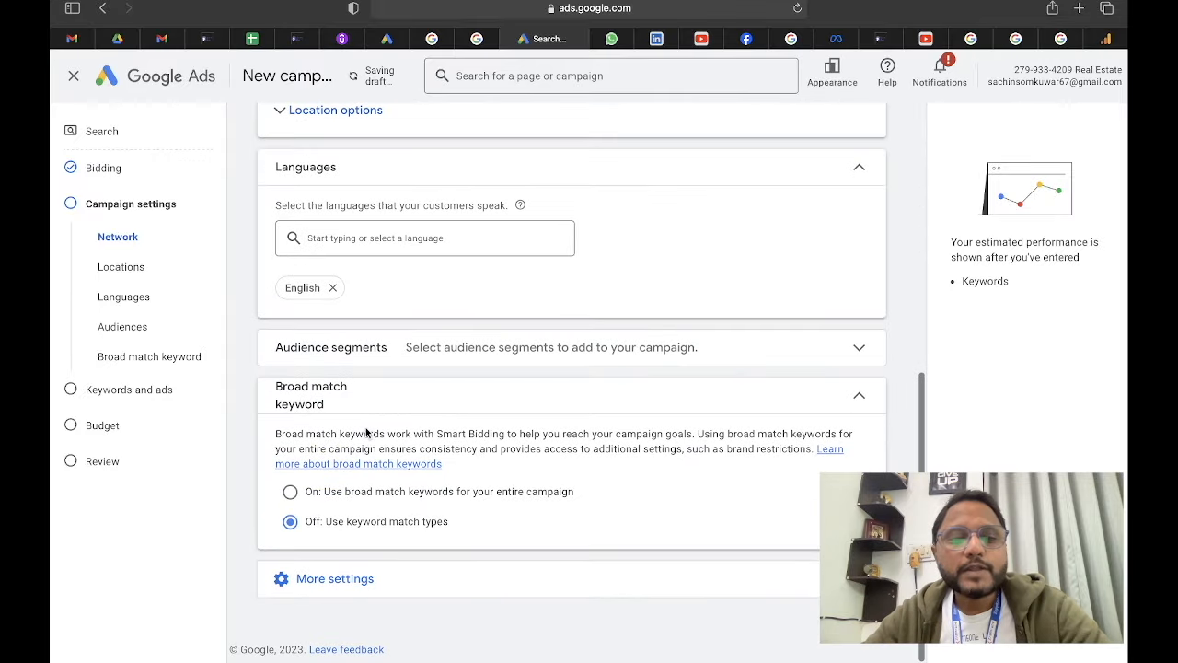
left_click(337, 584)
scroll(341, 580, "down", 3)
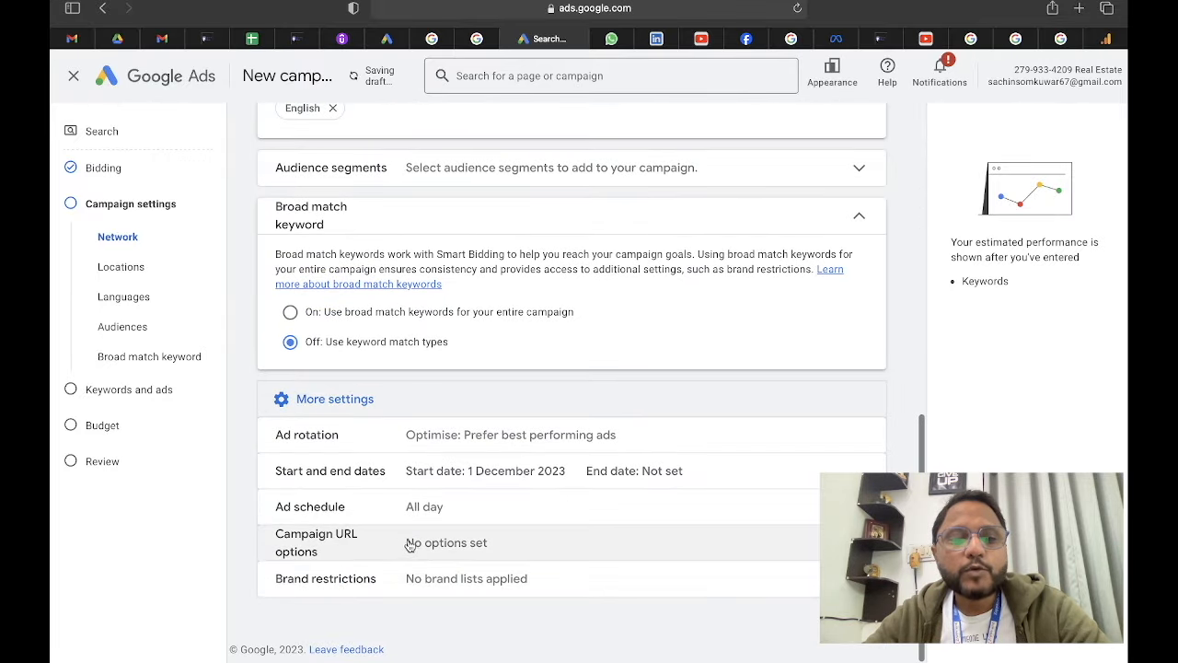
left_click(463, 544)
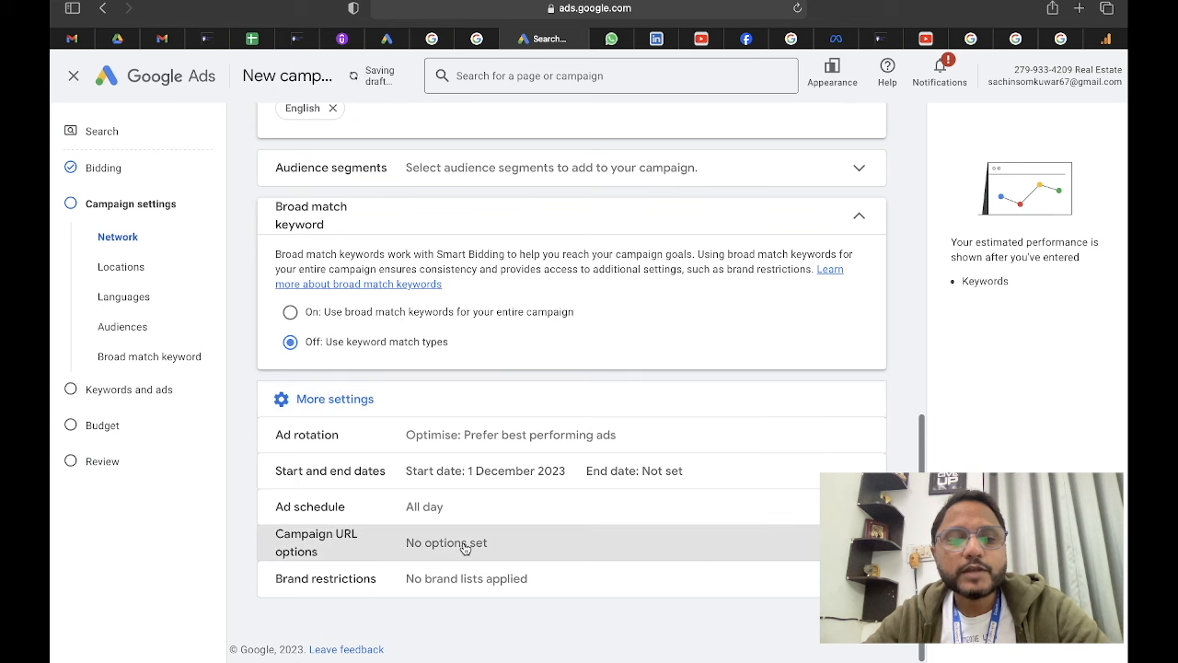
scroll(463, 548, "down", 5)
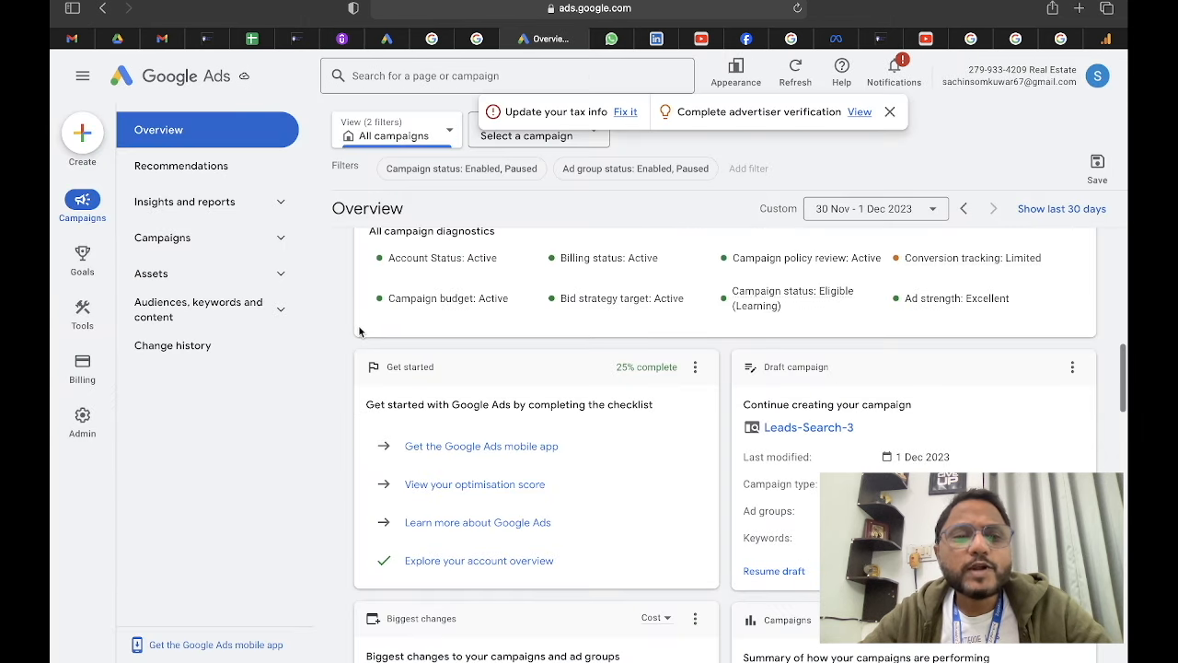
- Open the account settings and expand the Tracking section to show the account-level tracking template
mouse_move(83, 432)
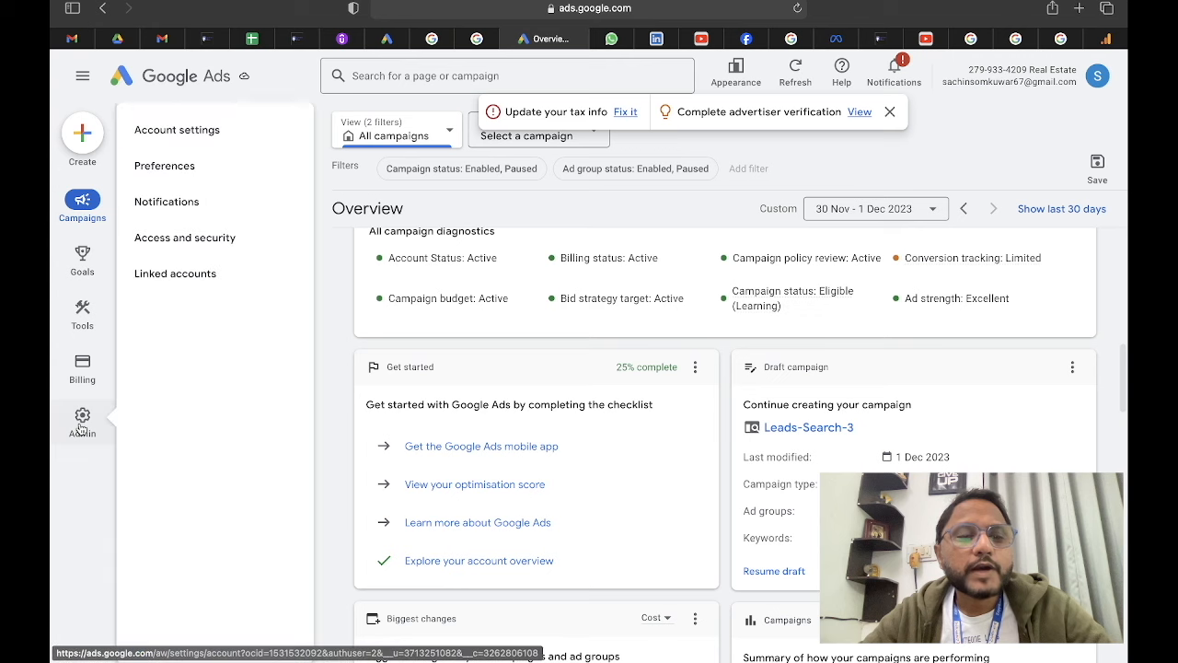
left_click(196, 137)
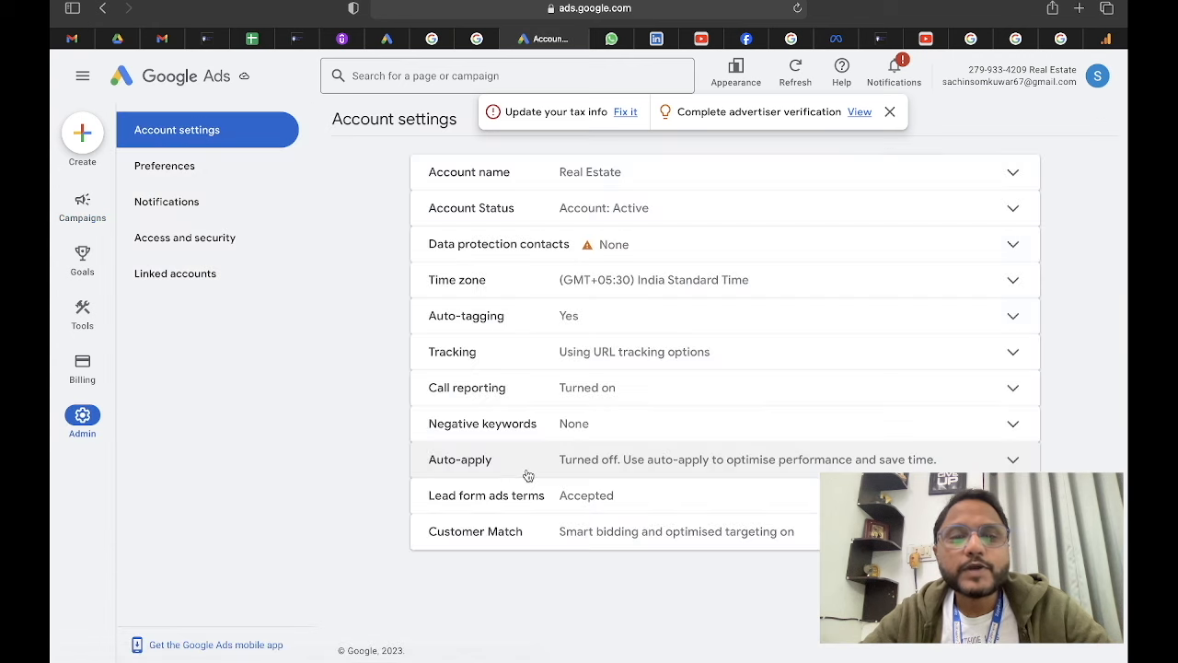
left_click(629, 355)
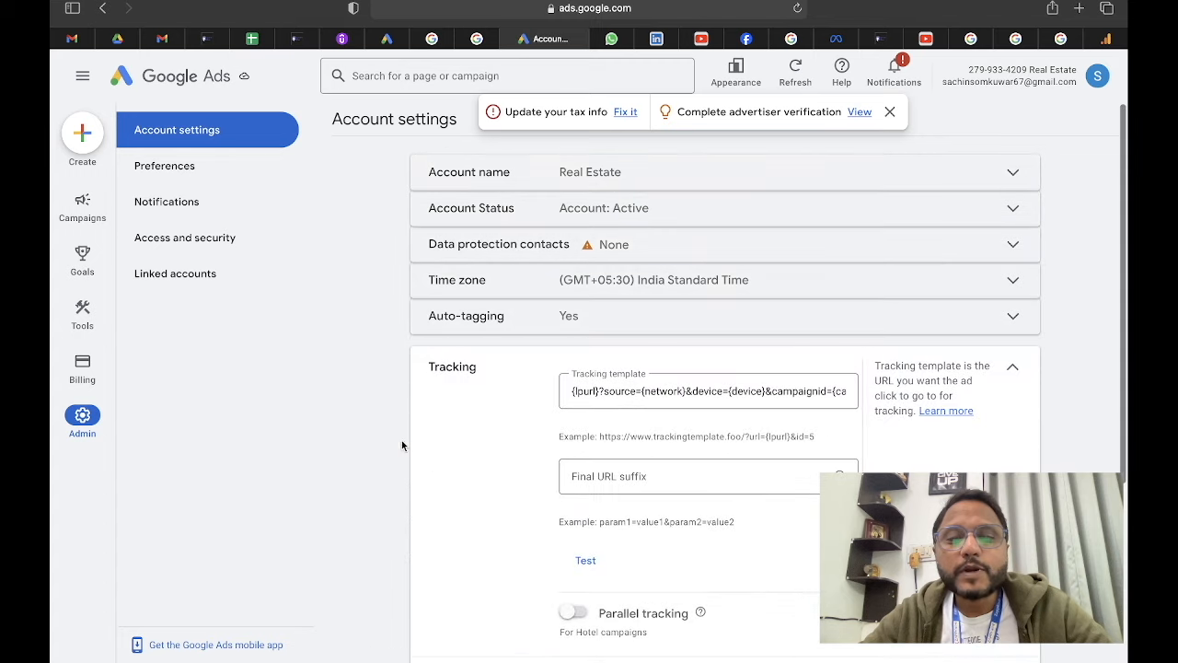
scroll(439, 452, "down", 2)
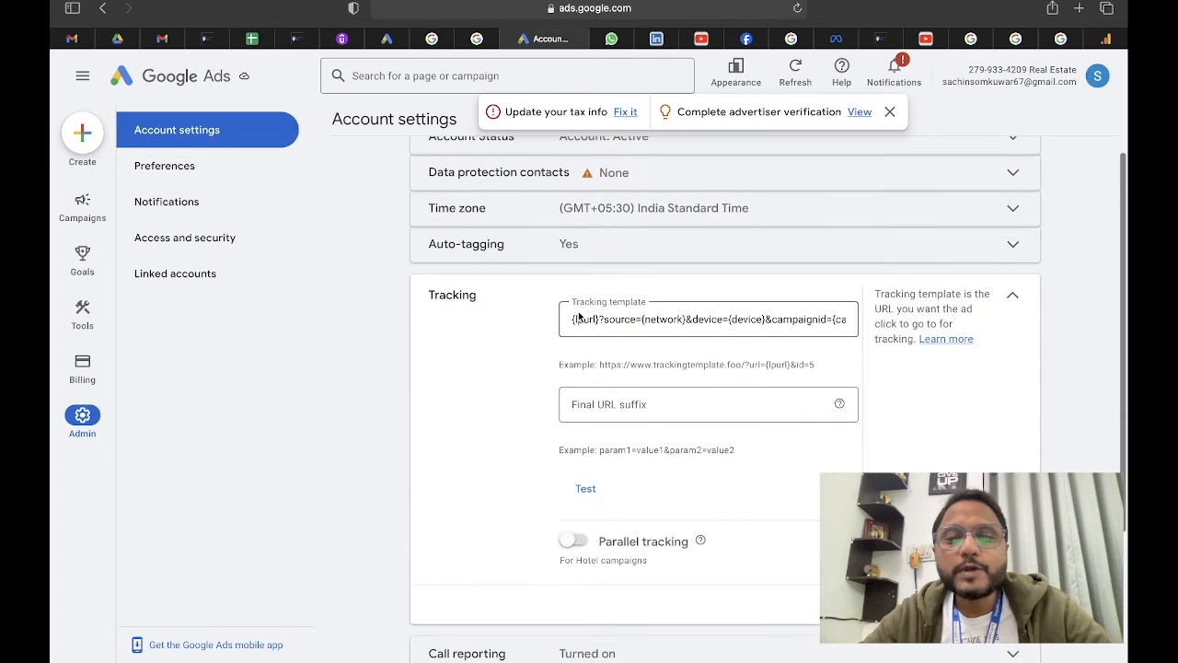
- Enlarge the tracking template and read its full string through to the keyword={keyword} parameter
left_click(582, 319)
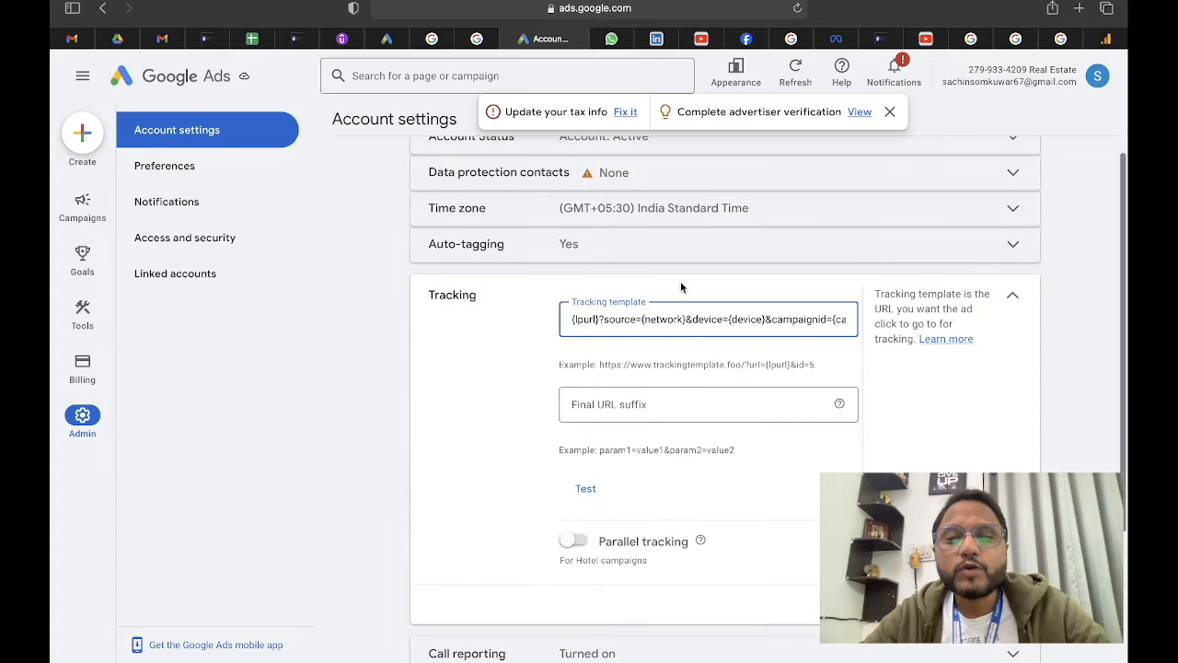
scroll(680, 283, "up", 5)
scroll(680, 283, "down", 2)
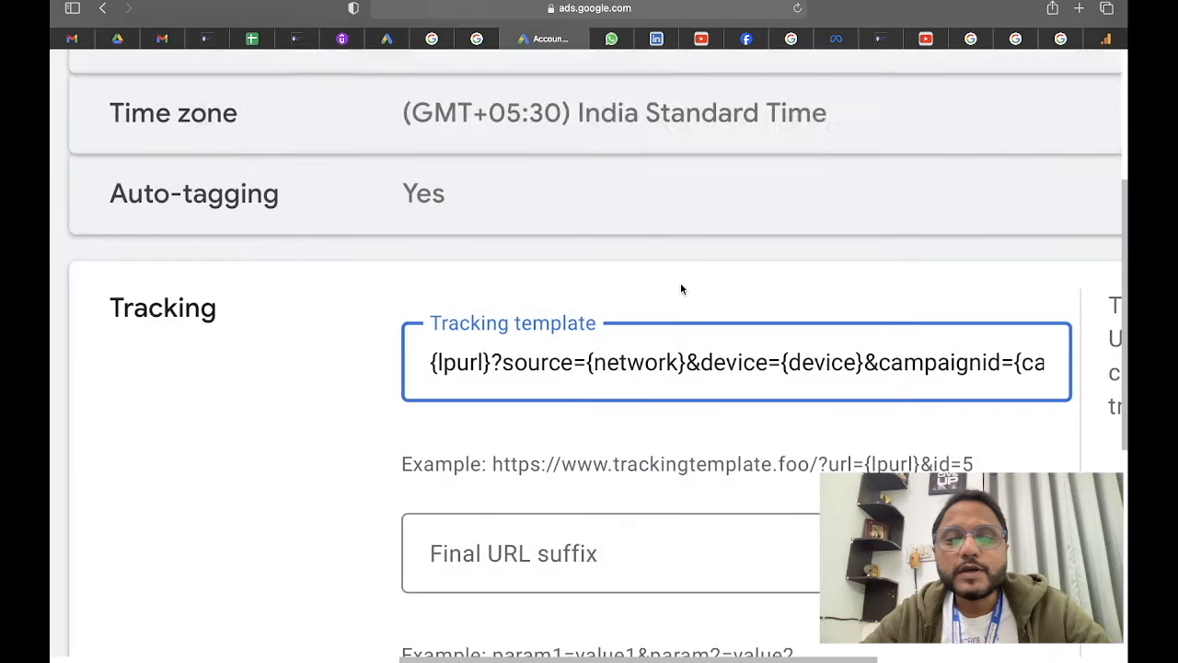
scroll(665, 293, "up", 2)
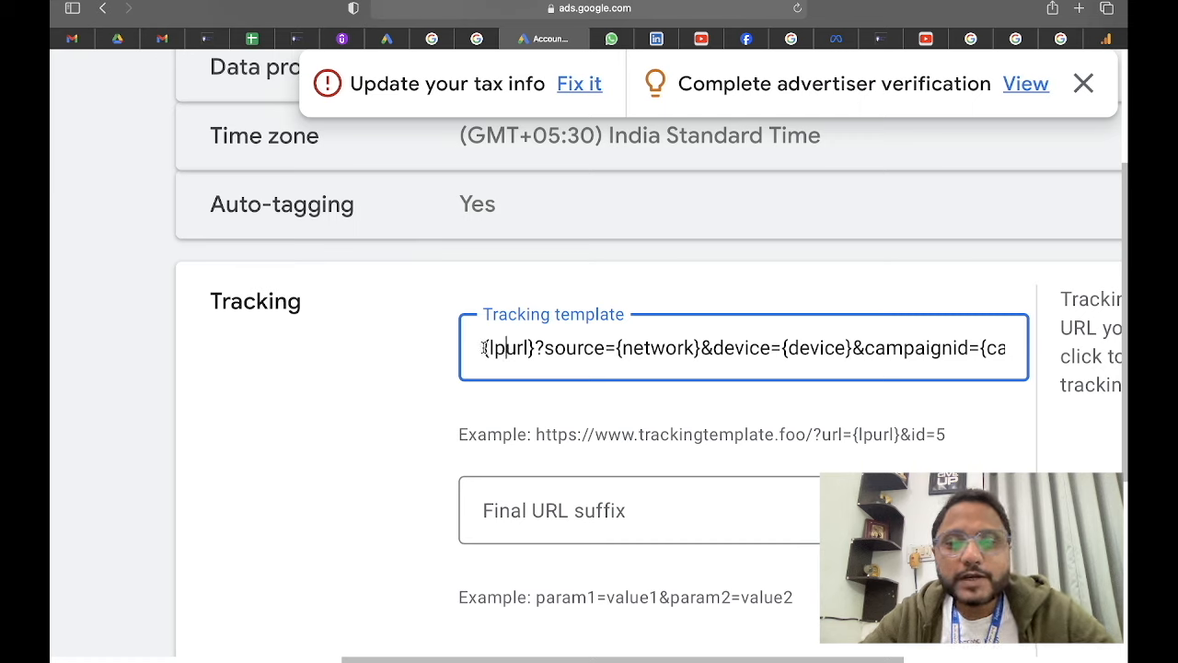
left_click_drag(484, 348, 1073, 356)
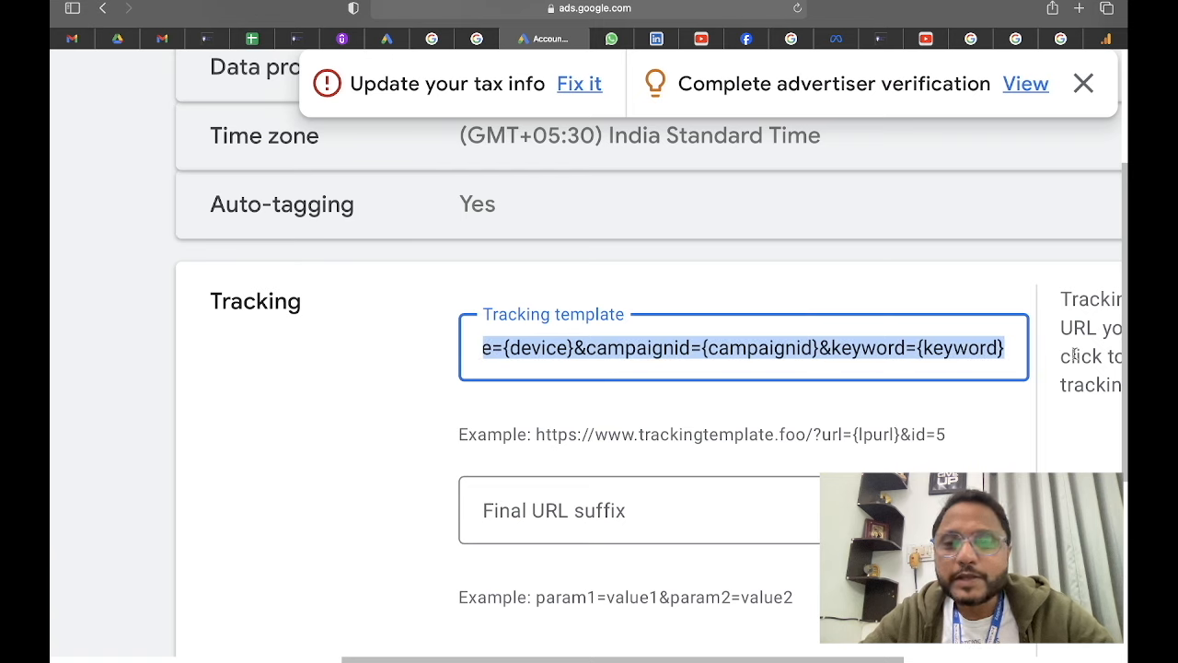
left_click(709, 348)
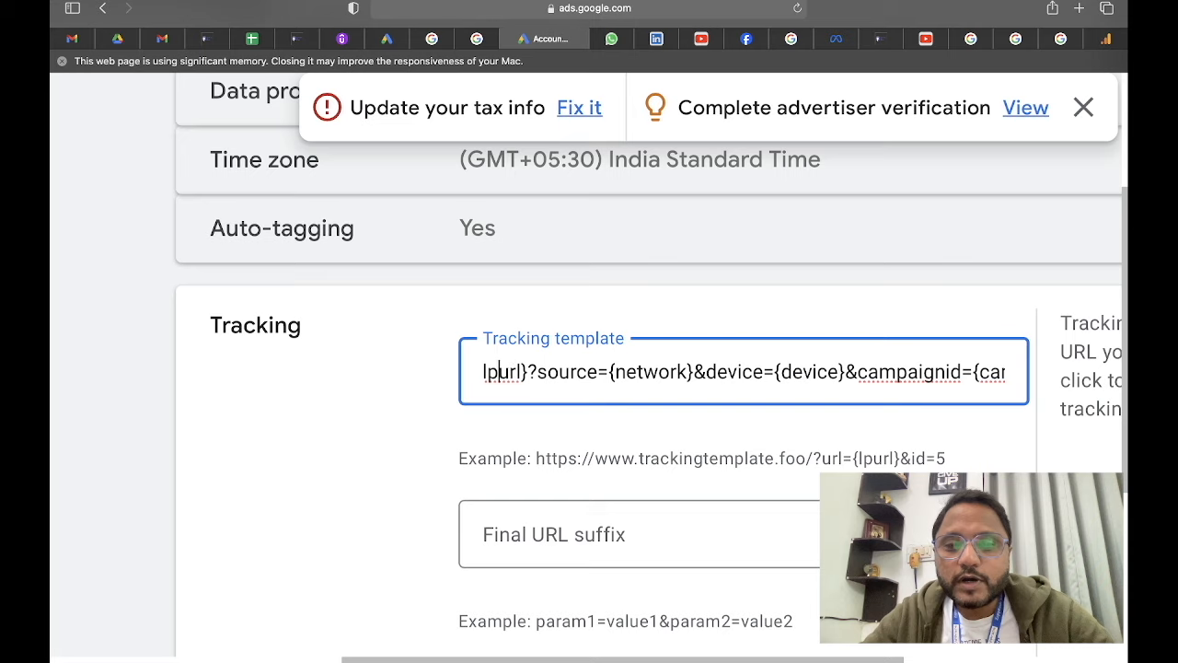
- Examine the {lpurl} landing page parameter at the start of the tracking template
scroll(488, 371, "left", 2)
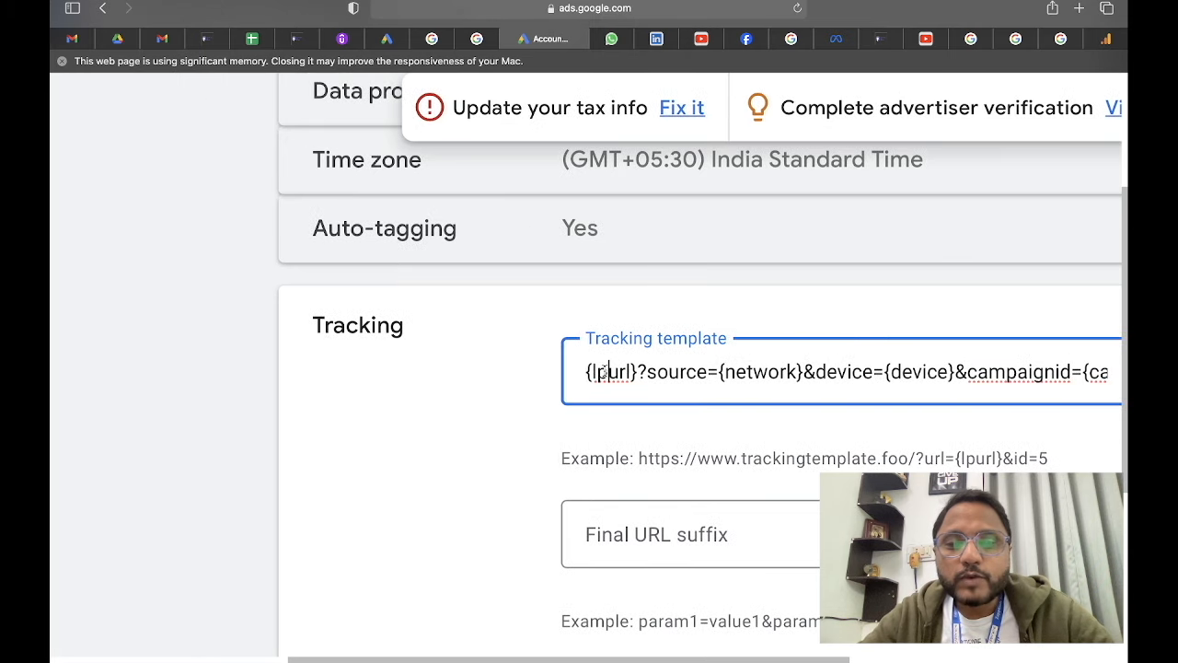
left_click_drag(609, 371, 589, 371)
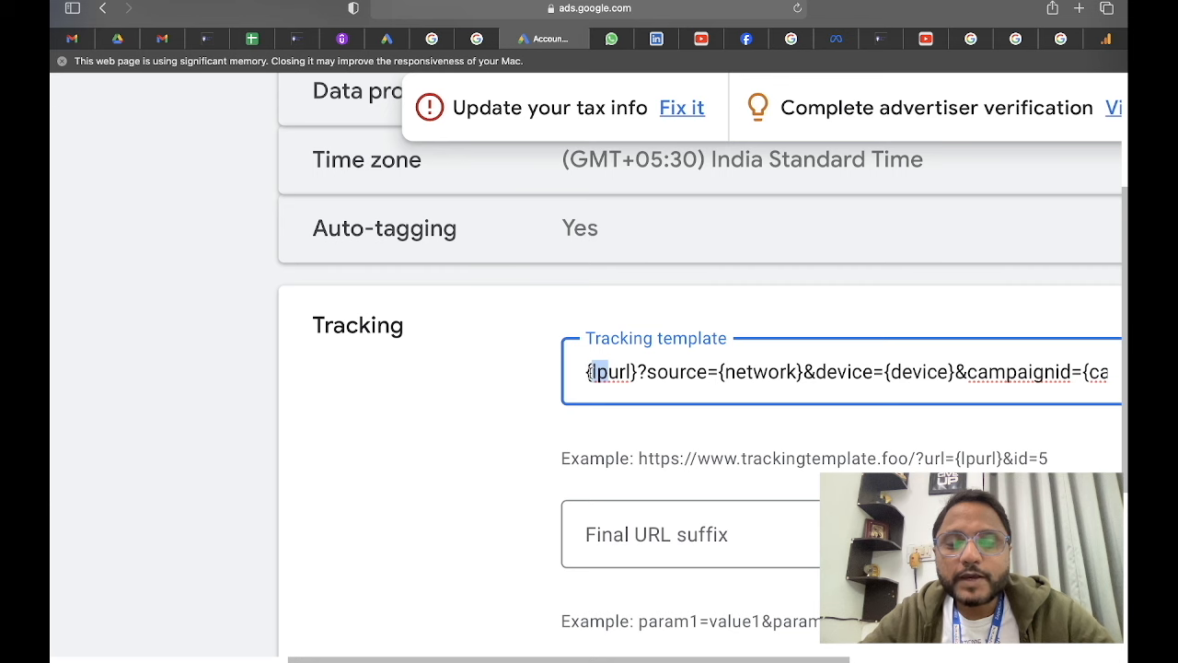
scroll(665, 418, "right", 3)
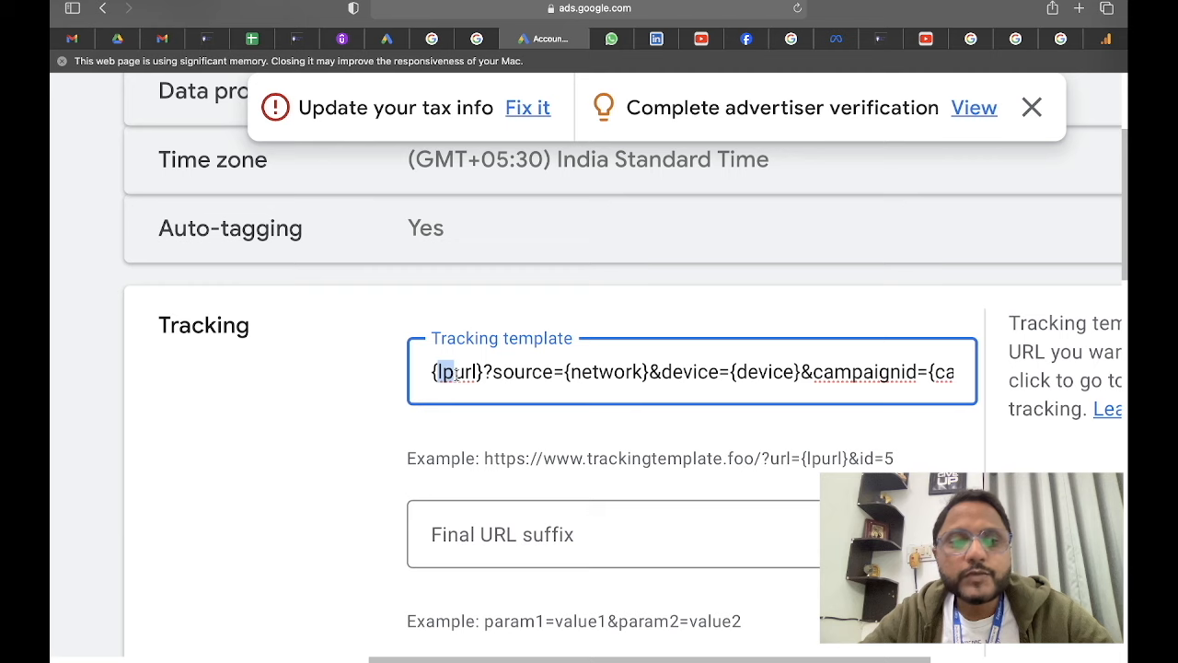
left_click(453, 371)
left_click_drag(453, 371, 486, 373)
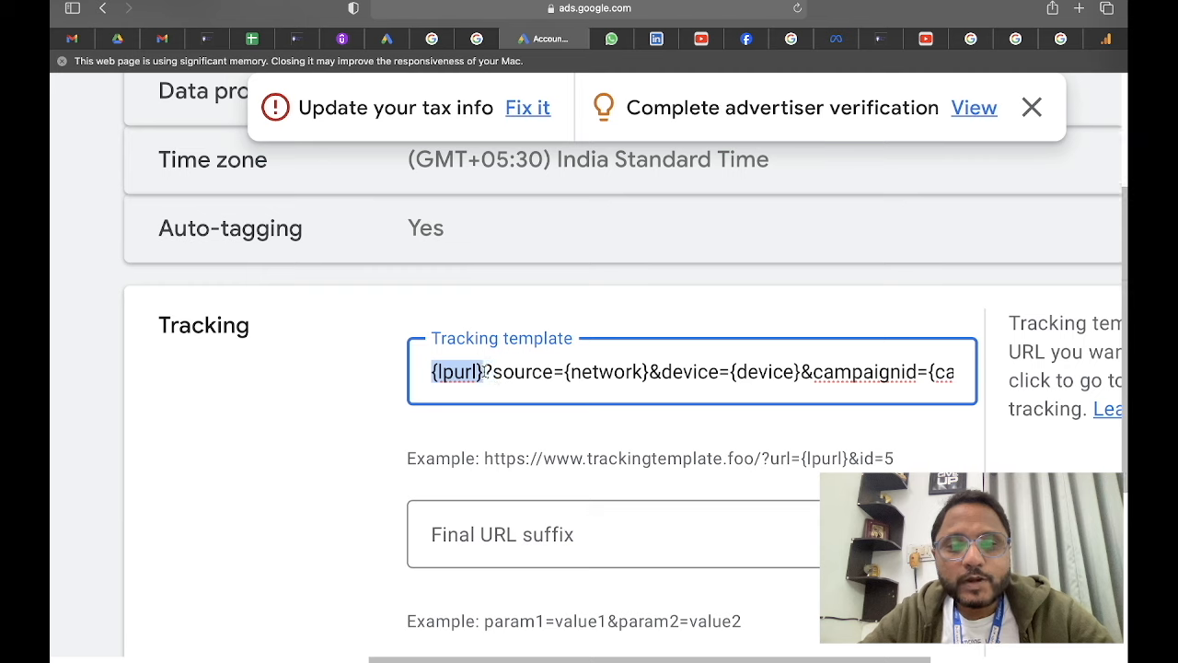
left_click(485, 371)
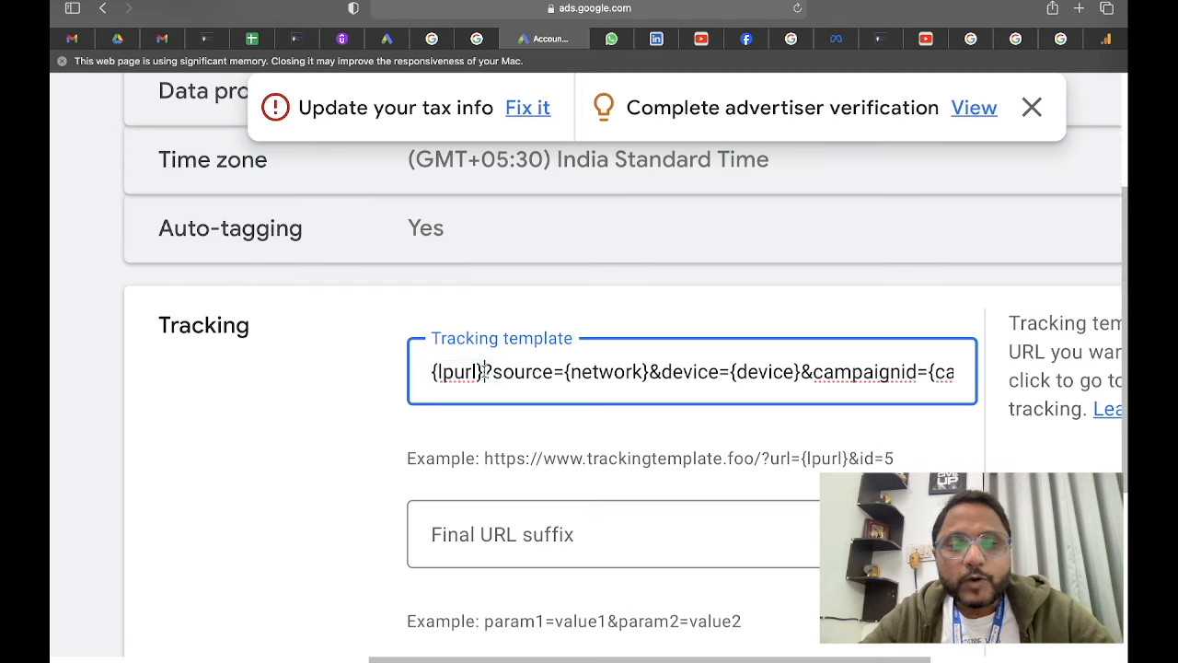
left_click(434, 371)
scroll(438, 373, "left", 2)
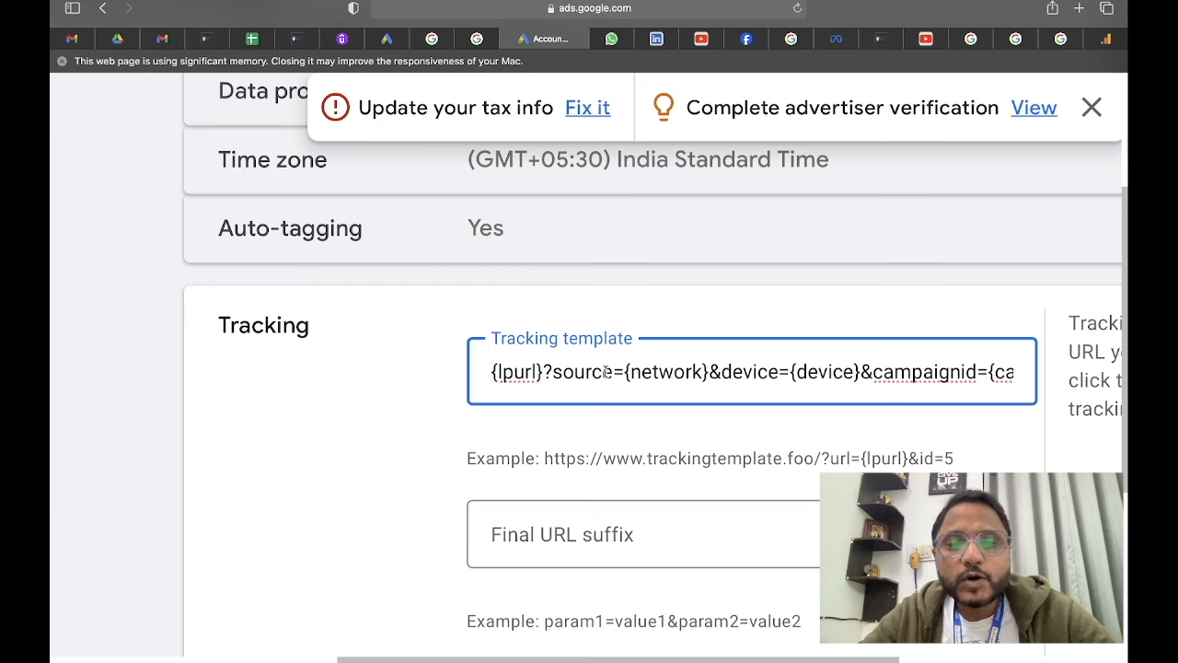
- Examine how the {lpurl}?source={network} part of the tracking template is built, including the equals sign
left_click_drag(613, 371, 493, 371)
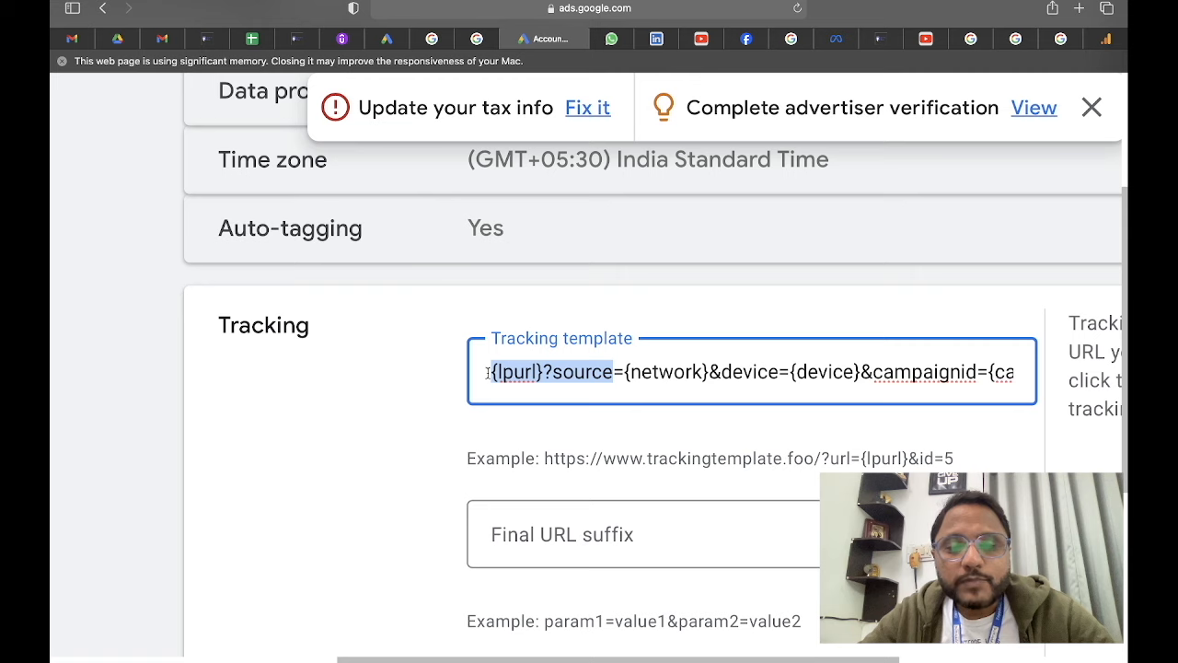
left_click(616, 371)
left_click_drag(614, 371, 626, 371)
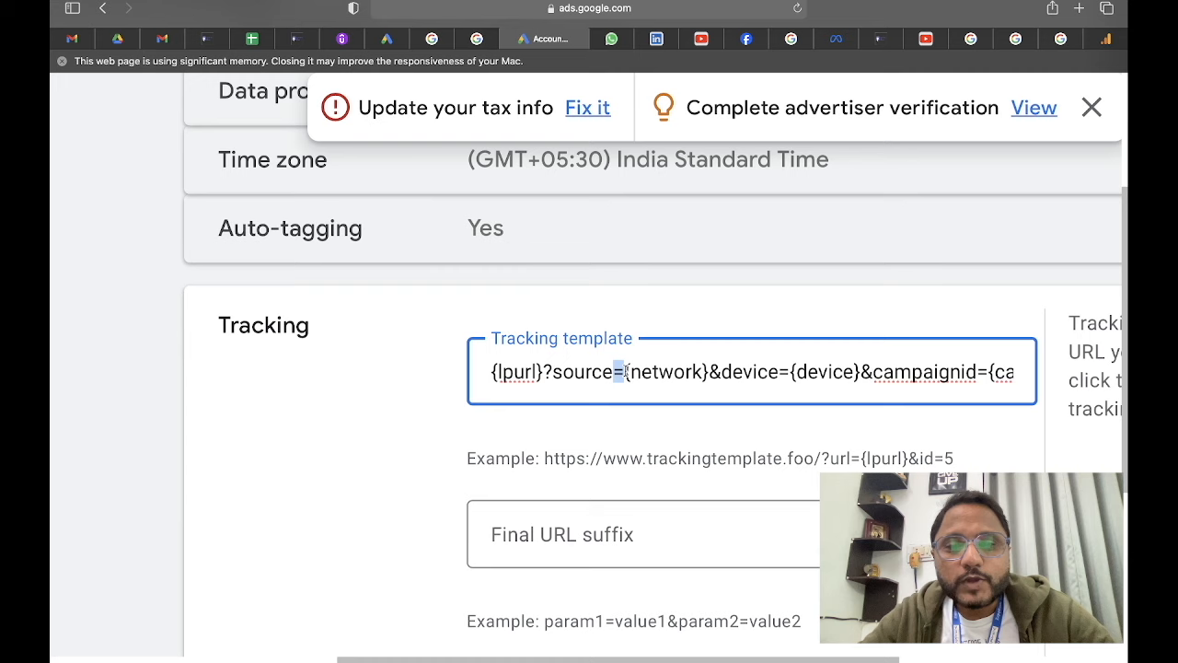
left_click(709, 371)
left_click_drag(709, 371, 489, 369)
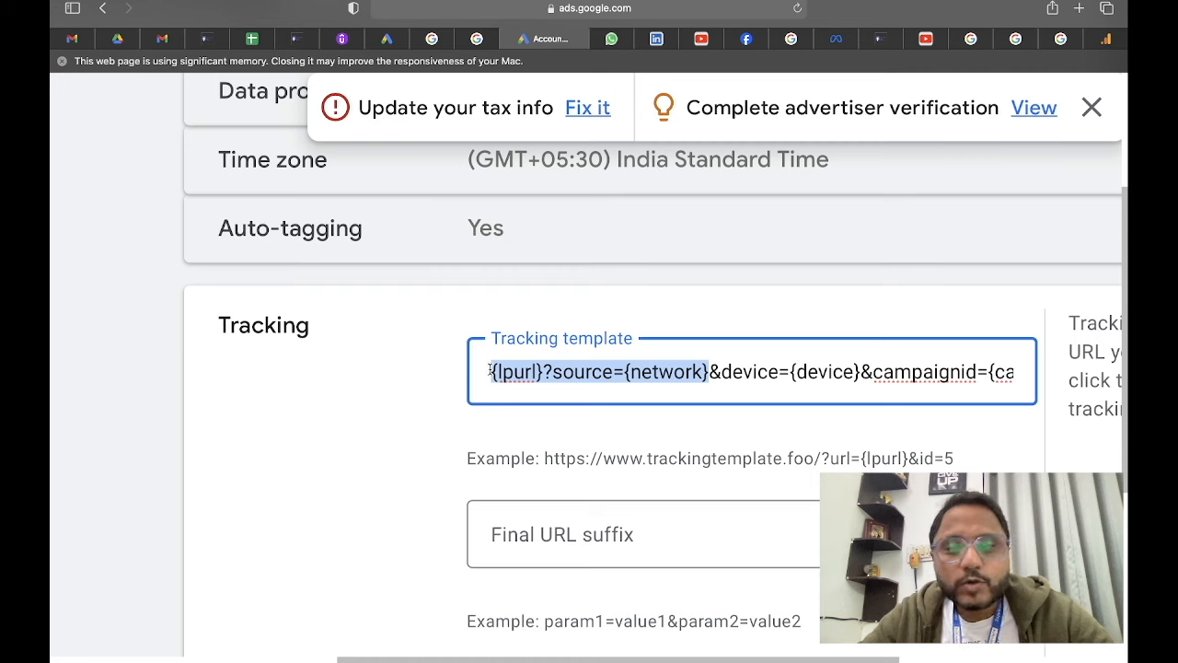
- Highlight the {lpurl}?source={network} section of the tracking template and the & that separates it from the device parameter
left_click(713, 371)
left_click_drag(712, 371, 492, 371)
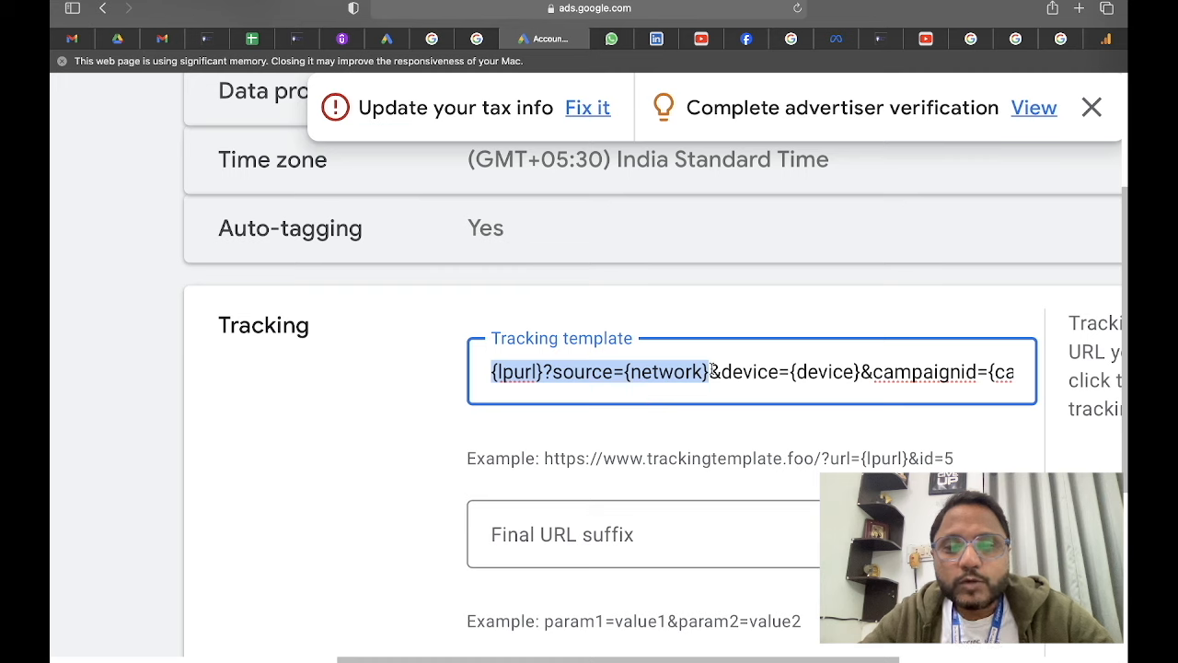
left_click(709, 371)
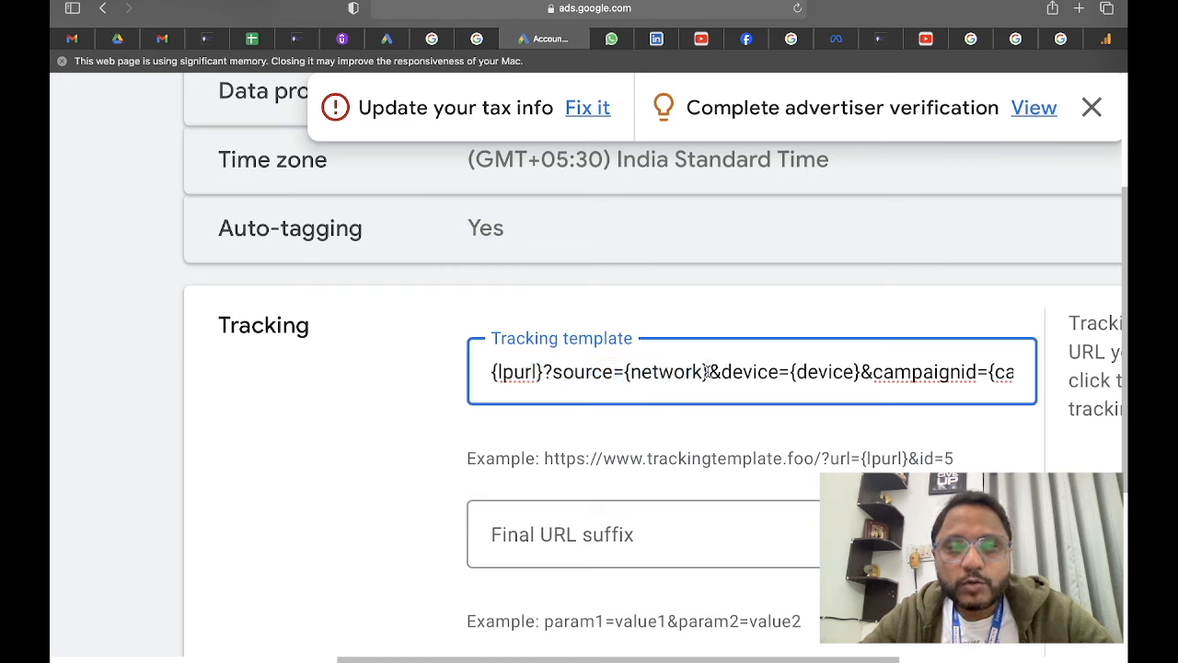
left_click_drag(709, 371, 503, 348)
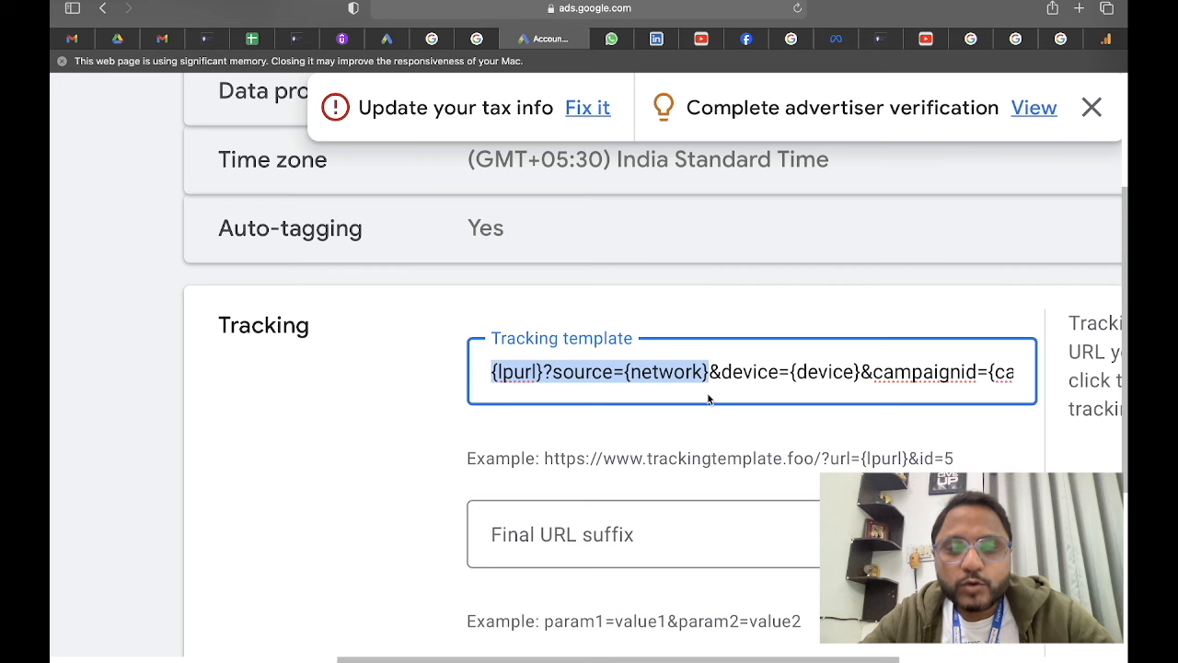
scroll(709, 398, "right", 3)
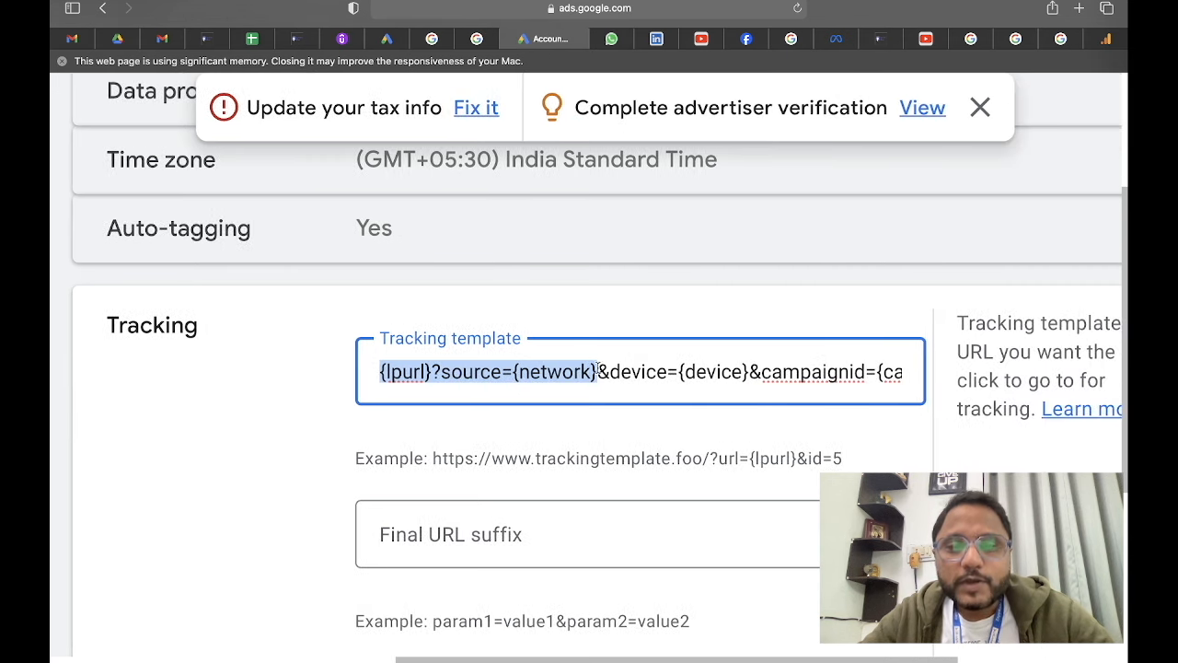
left_click(600, 370)
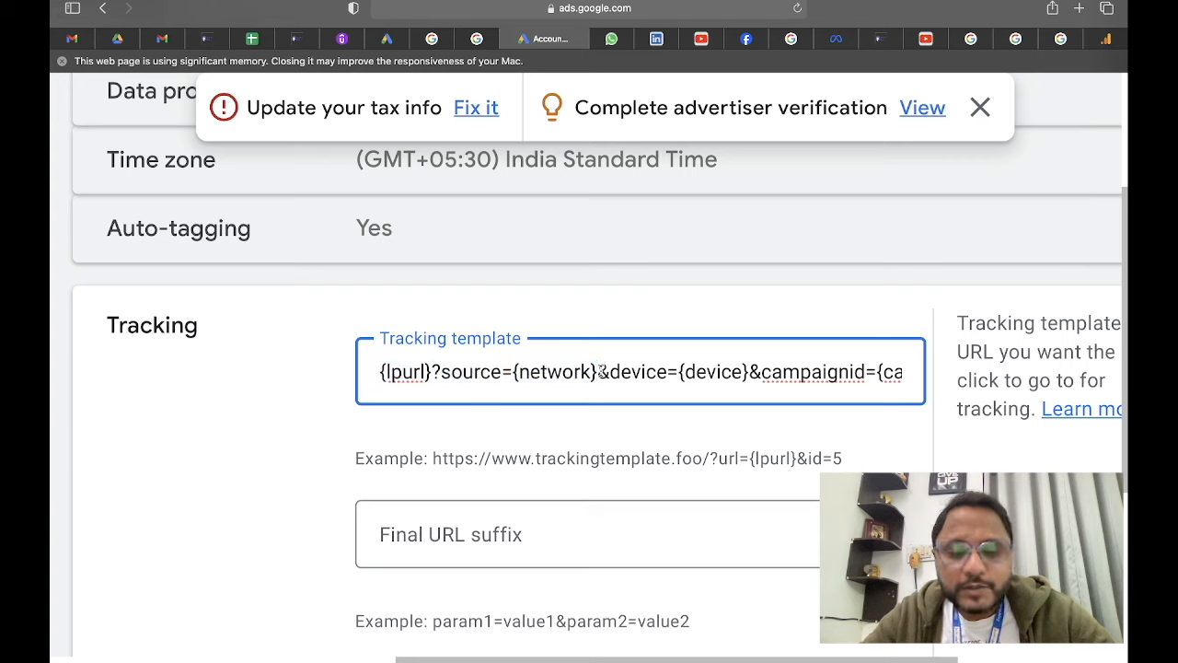
left_click_drag(599, 371, 610, 371)
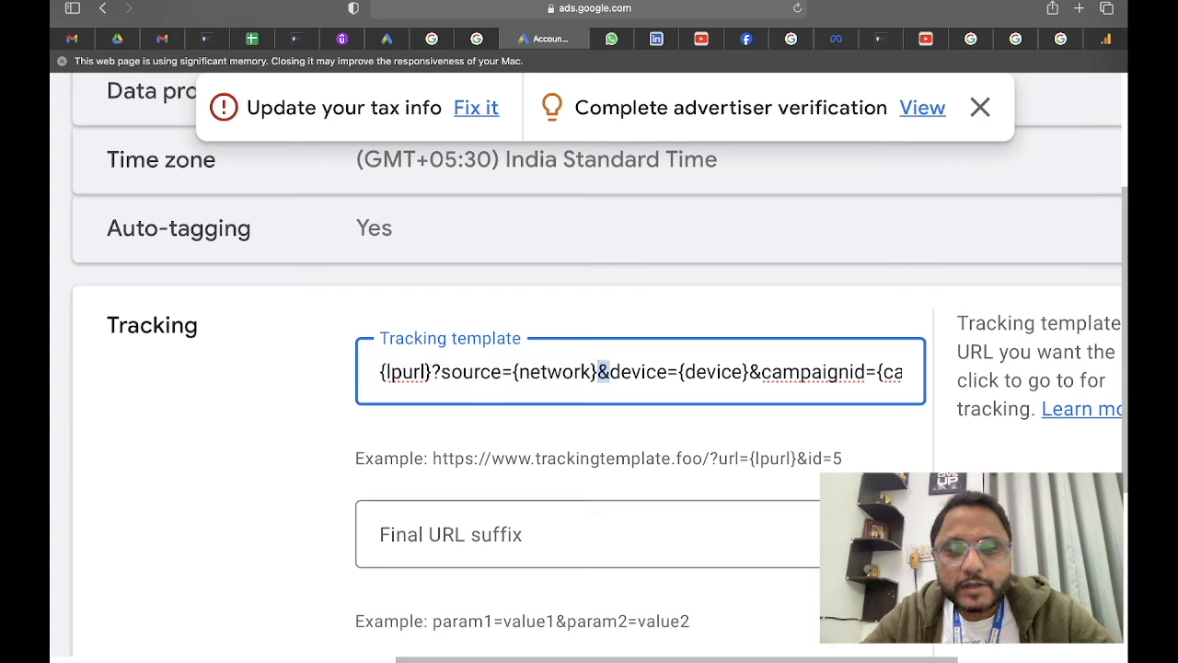
- Examine the device={device} parameter in the tracking template, including its opening brace
left_click(609, 371)
left_click_drag(609, 371, 685, 372)
key("shift+Right")
key("shift+Right")
key("shift+Right")
key("shift+Right")
key("shift+Right")
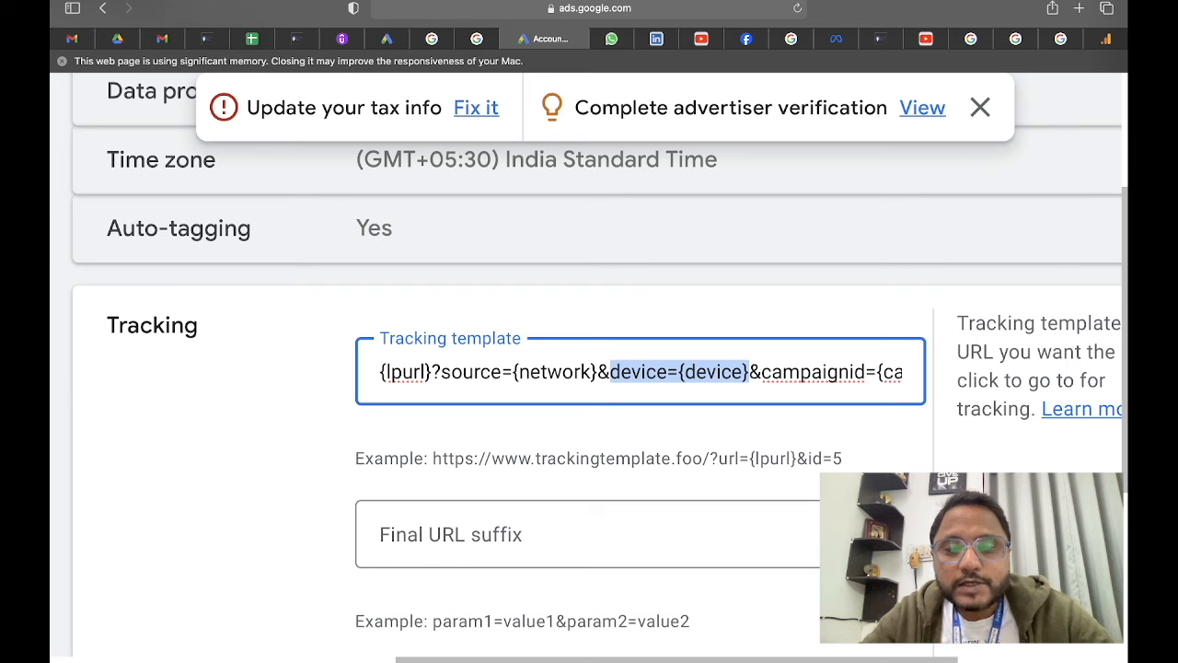
left_click(657, 372)
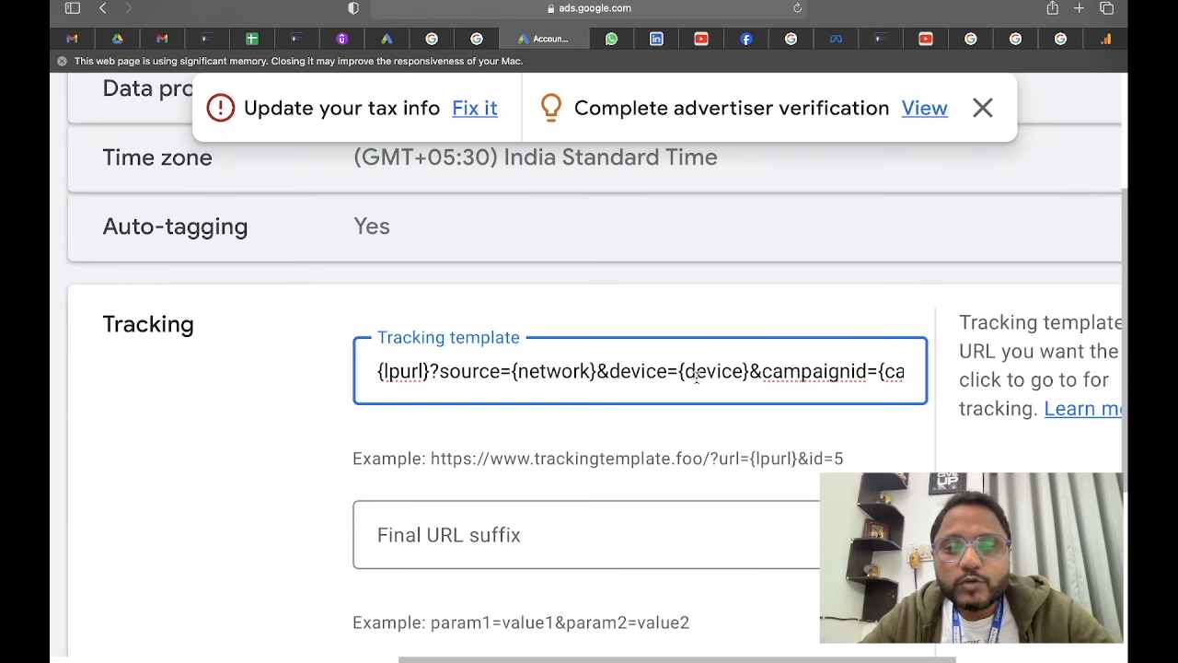
left_click(678, 371)
left_click_drag(680, 369, 684, 371)
left_click(689, 371)
left_click(748, 371)
left_click_drag(749, 371, 612, 371)
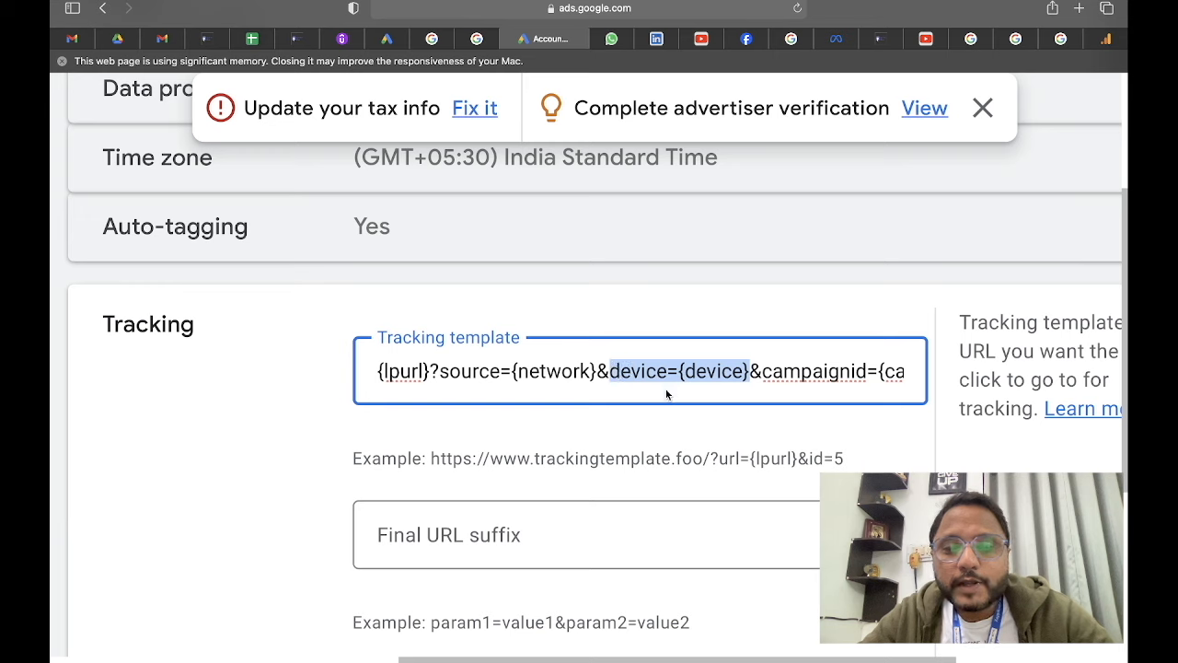
- Examine the campaignid={campaignid} parameter in the tracking template, up to the following & separator
left_click(763, 371)
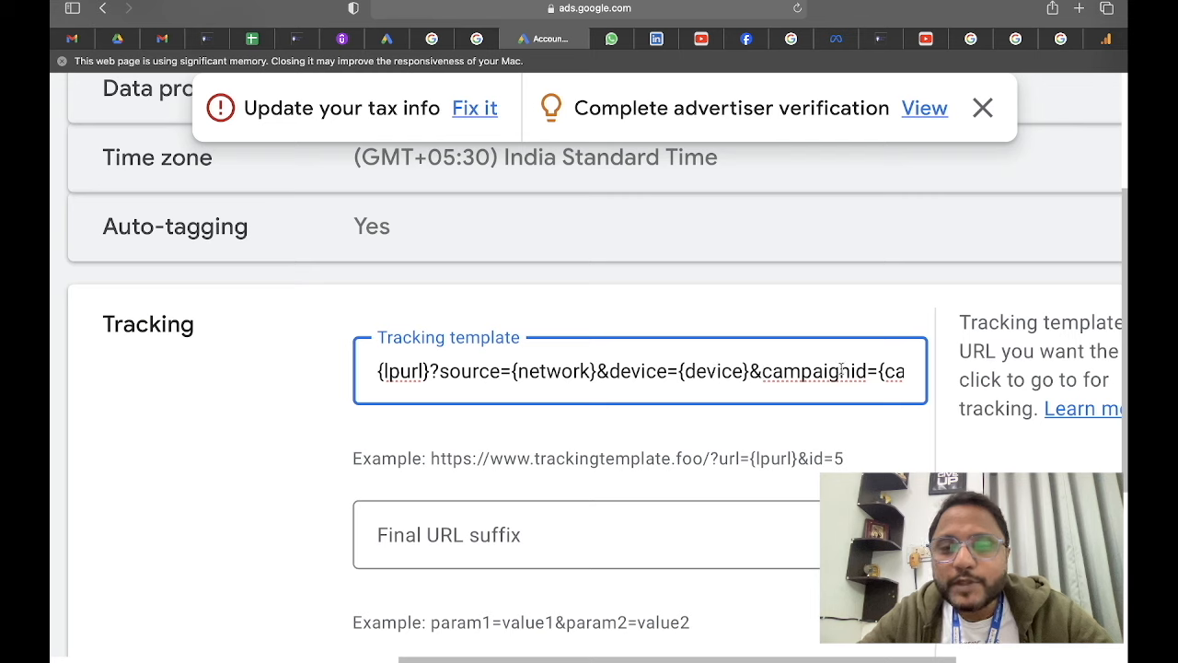
key("Right")
key("Right")
key("Right")
key("Right")
key("Right")
key("Right")
key("Right")
key("Right")
key("Right")
key("Right")
key("Right")
key("Right")
key("Right")
key("Right")
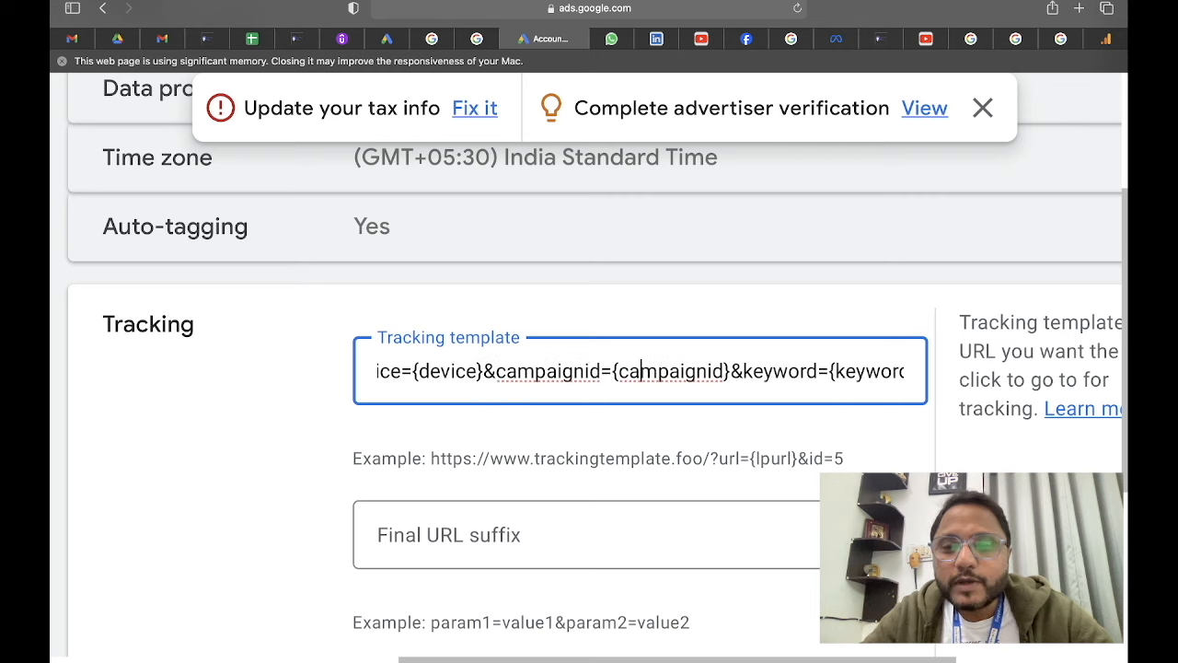
key("Right")
key("Right")
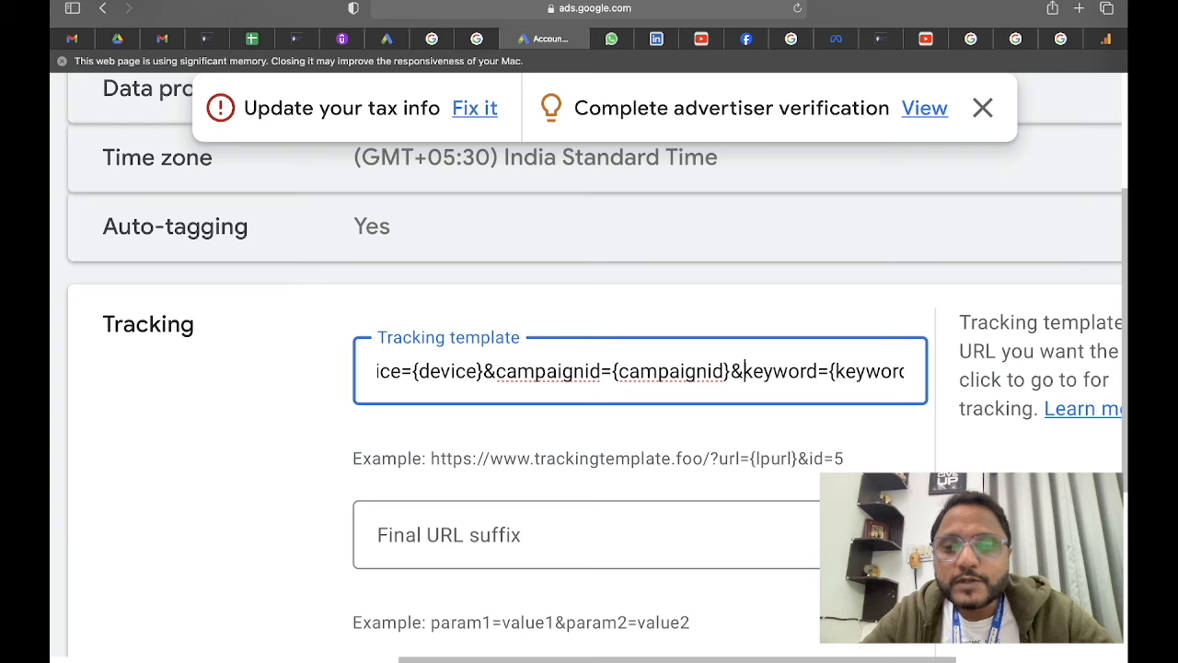
- Examine the keyword={keyword} parameter through to the end of the tracking template
key("Right")
key("Right")
key("Right")
key("Right")
key("Right")
key("Right")
key("Right")
key("Right")
key("Right")
key("Right")
key("Right")
key("Right")
key("Right")
key("Right")
key("Right")
key("Right")
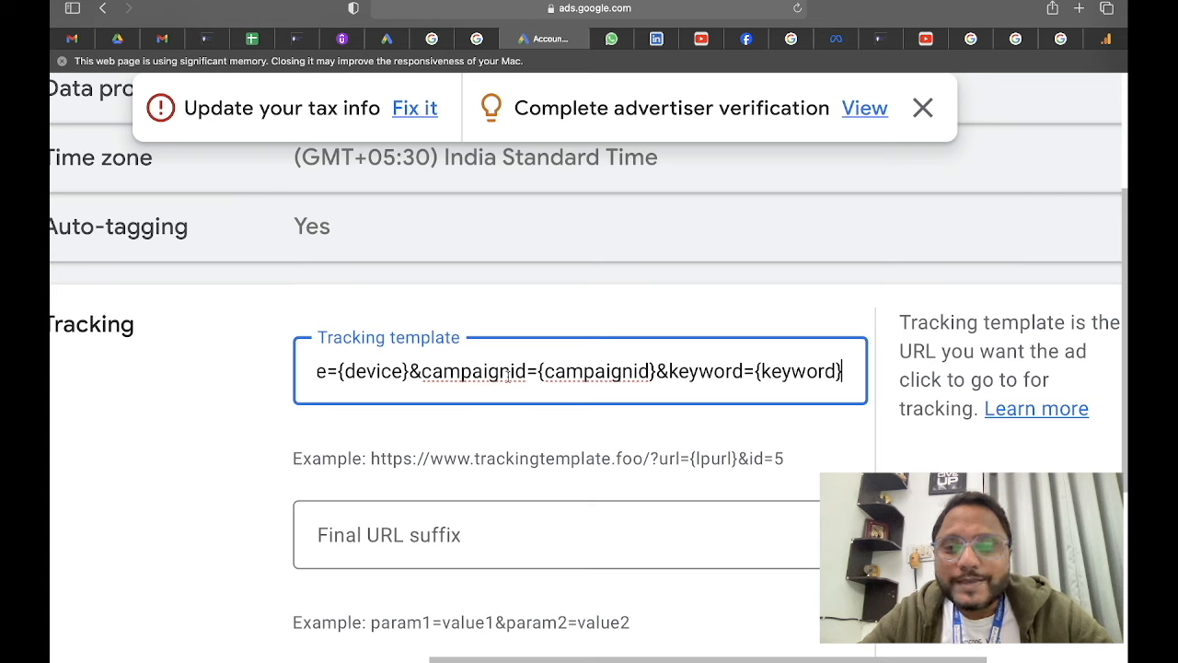
- Highlight the tracking template backwards from its end, through the keyword, campaignid and device parameters, into {network}
key("shift+Left")
key("shift+Left")
key("shift+Left")
key("shift+Left")
key("shift+Left")
key("shift+Left")
key("shift+Left")
key("shift+Left")
key("shift+Left")
key("shift+Left")
key("shift+Left")
key("shift+Left")
key("shift+Left")
key("shift+Left")
key("shift+Left")
key("shift+Left")
key("shift+Left")
key("shift+Left")
key("shift+Left")
key("shift+Left")
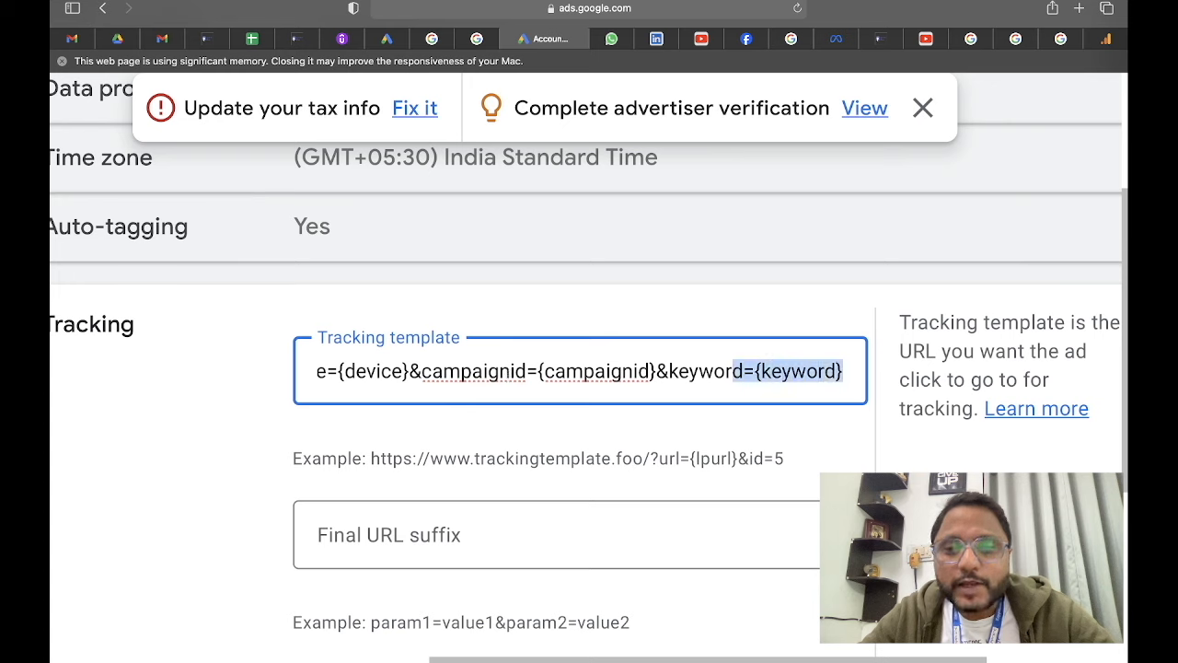
key("shift+Left")
key("shift+Left")
key("shift+Left")
key("shift+Left")
key("shift+Left")
key("shift+Left")
key("shift+Left")
key("shift+Left")
key("shift+Left")
key("shift+Left")
key("shift+Left")
key("shift+Left")
key("shift+Left")
key("shift+Left")
key("shift+Left")
key("shift+Left")
key("shift+Left")
key("shift+Left")
key("shift+Left")
key("shift+Left")
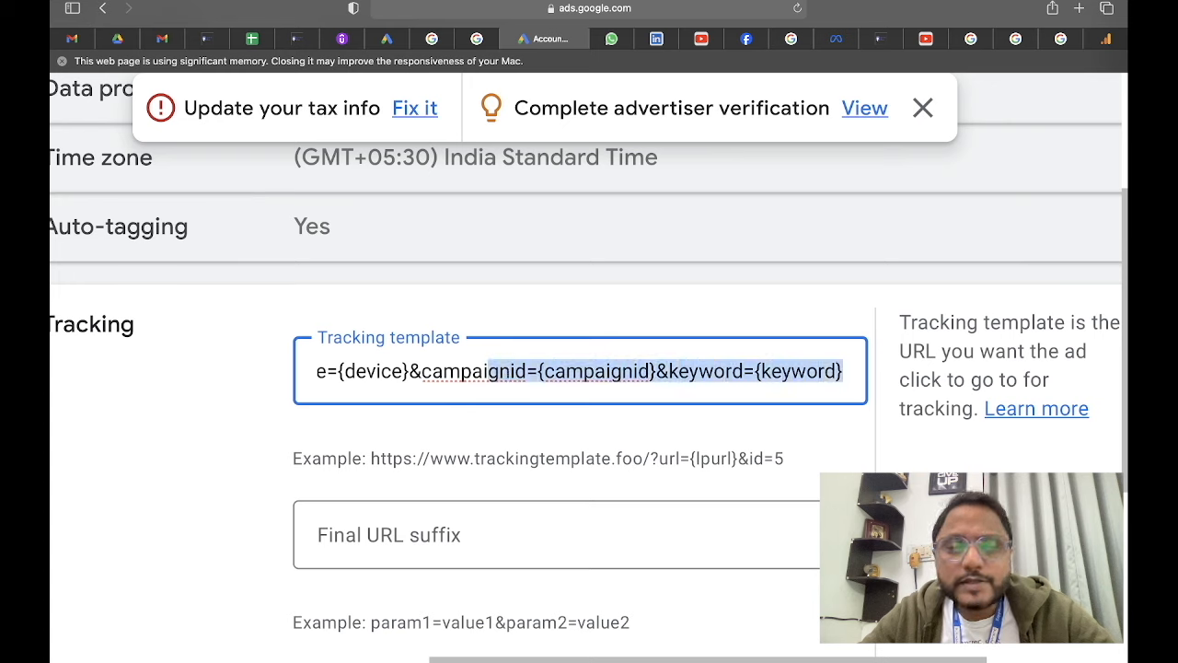
key("shift+Left")
key("shift+Left")
key("shift+Left")
key("shift+Left")
key("shift+Left")
key("shift+Left")
key("shift+Left")
key("shift+Left")
key("shift+Left")
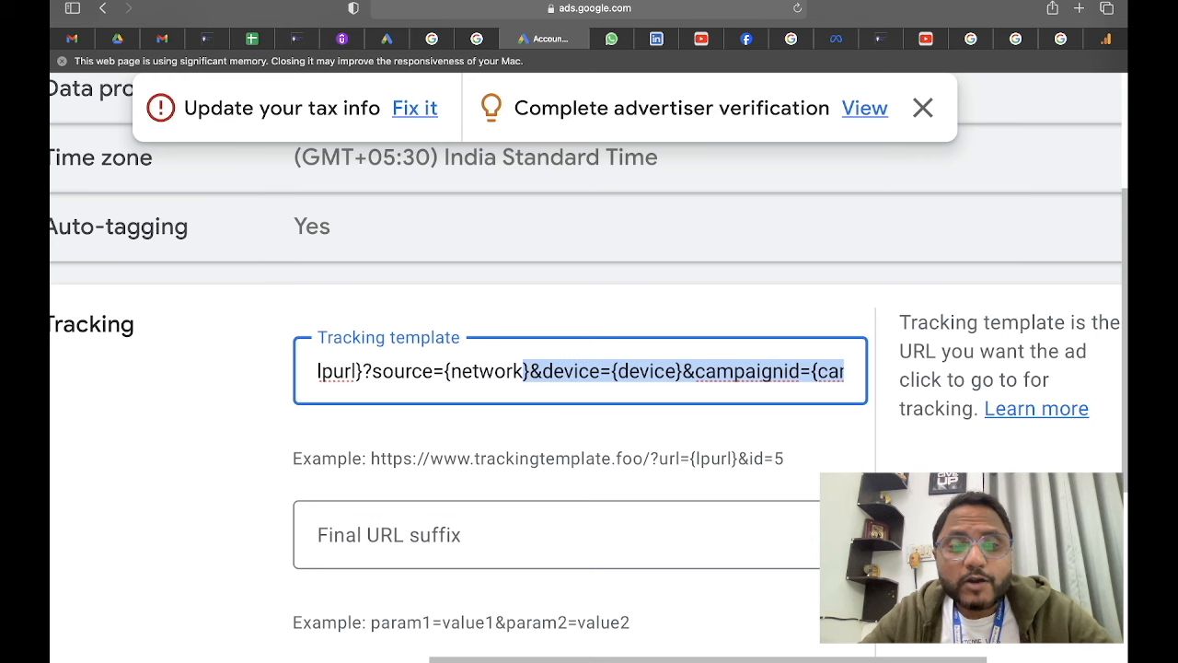
- Review the Final URL suffix field, restore the smaller page view and run the account-level tracking test
scroll(250, 433, "down", 5)
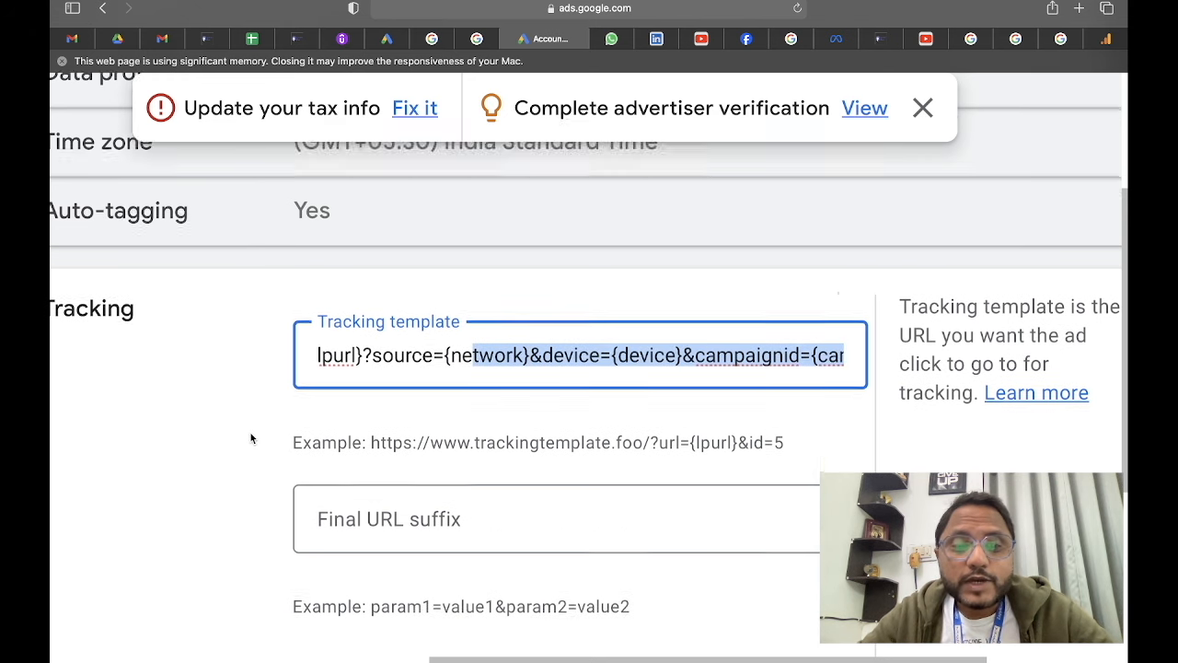
scroll(352, 341, "up", 1)
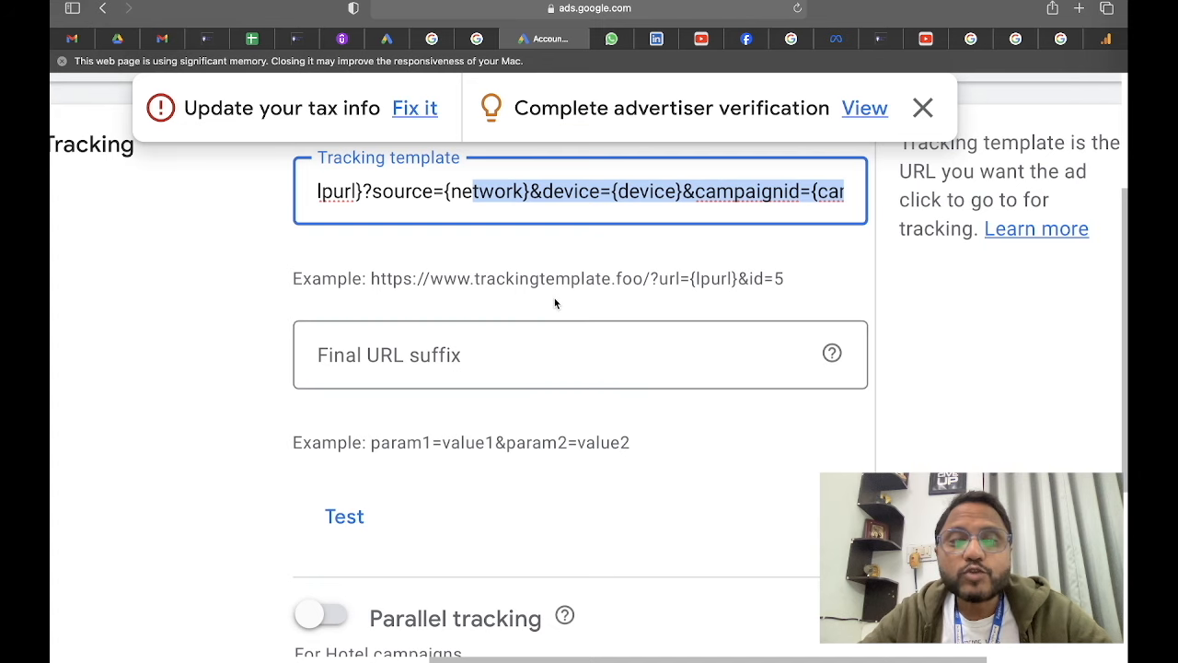
key("Tab")
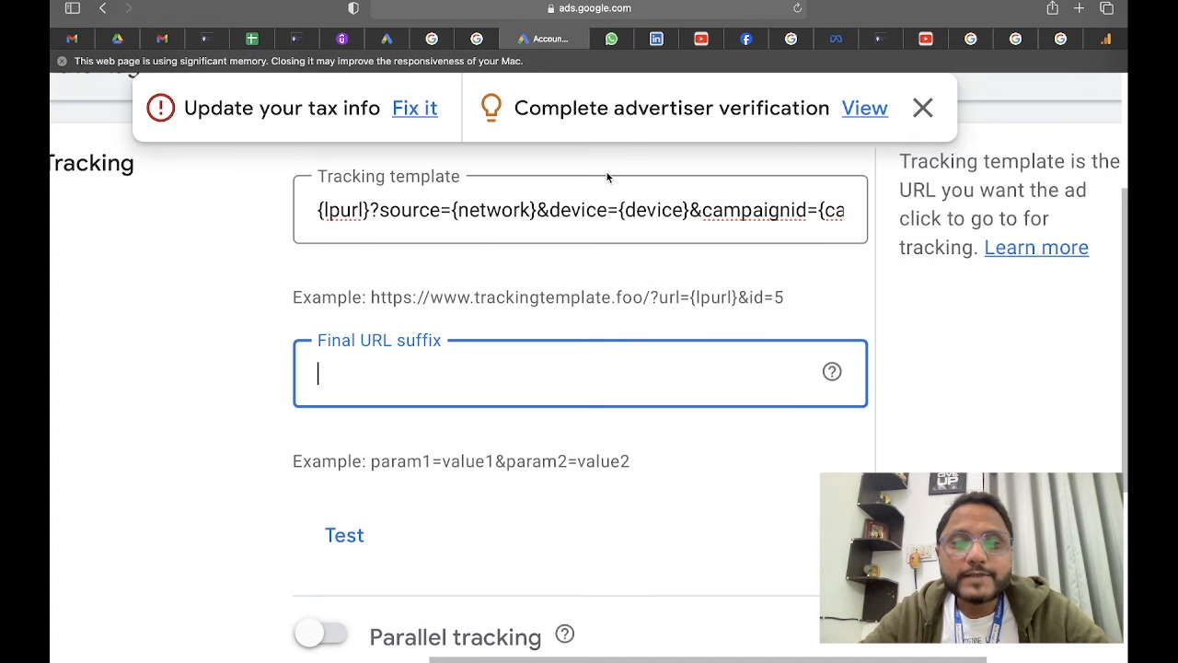
key("super+minus")
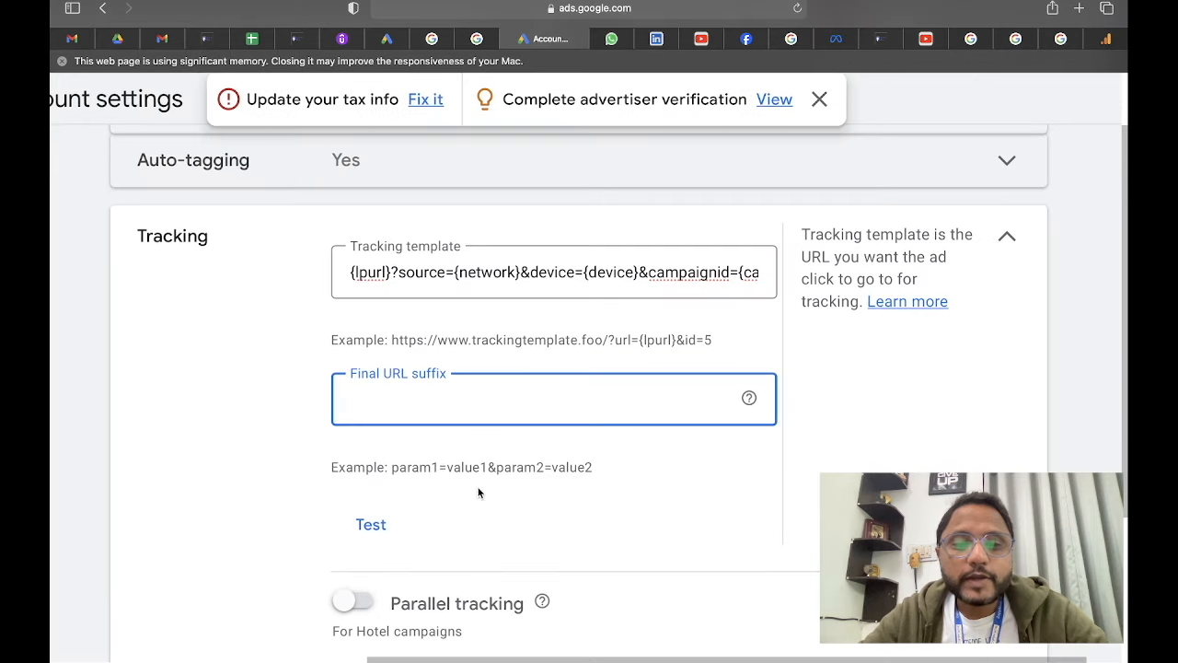
key("super+minus")
left_click(585, 429)
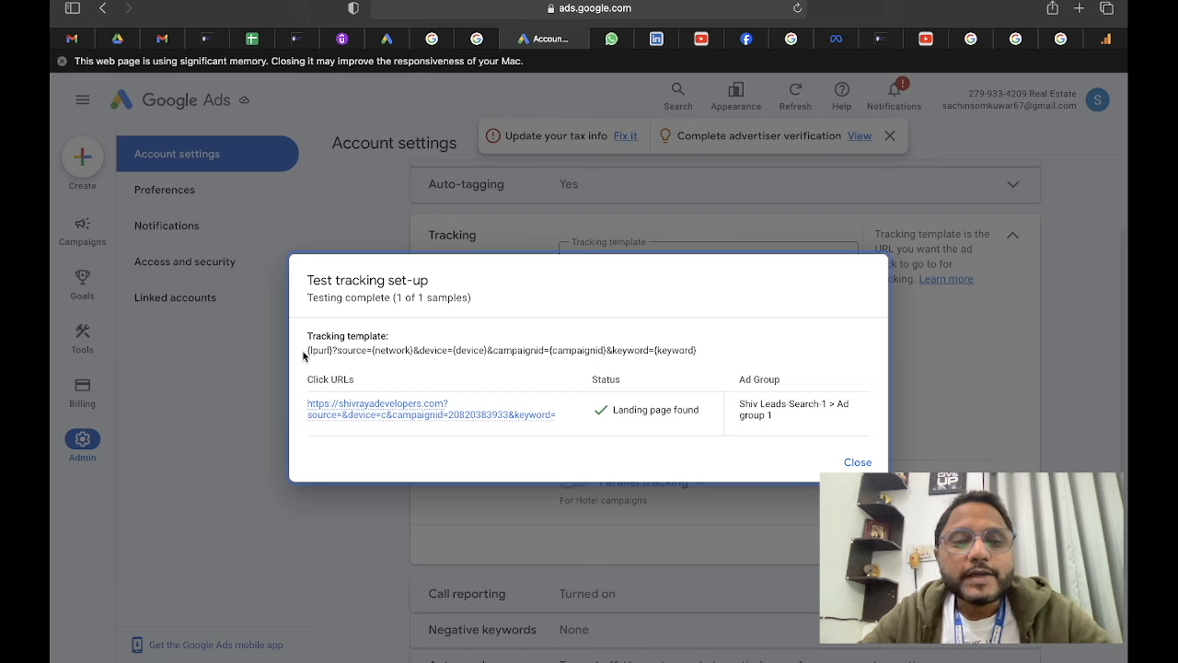
- Examine the full tracking template string in the tracking test results, then leave the results
left_click_drag(307, 353, 714, 346)
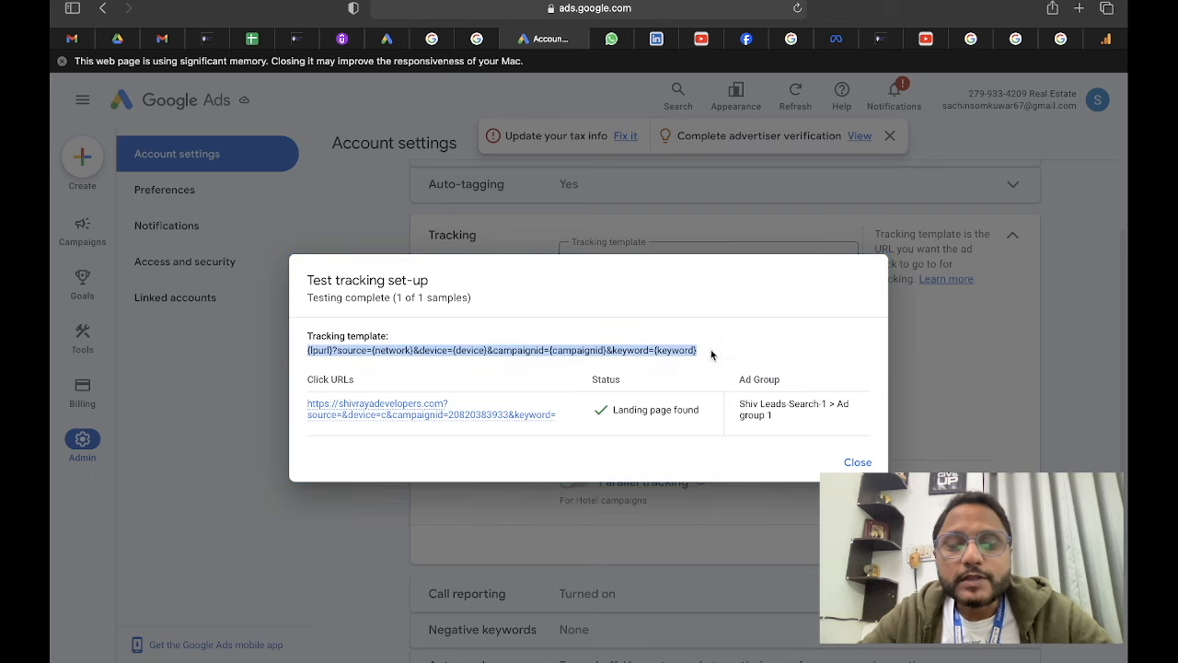
left_click(711, 354)
left_click_drag(698, 352, 307, 349)
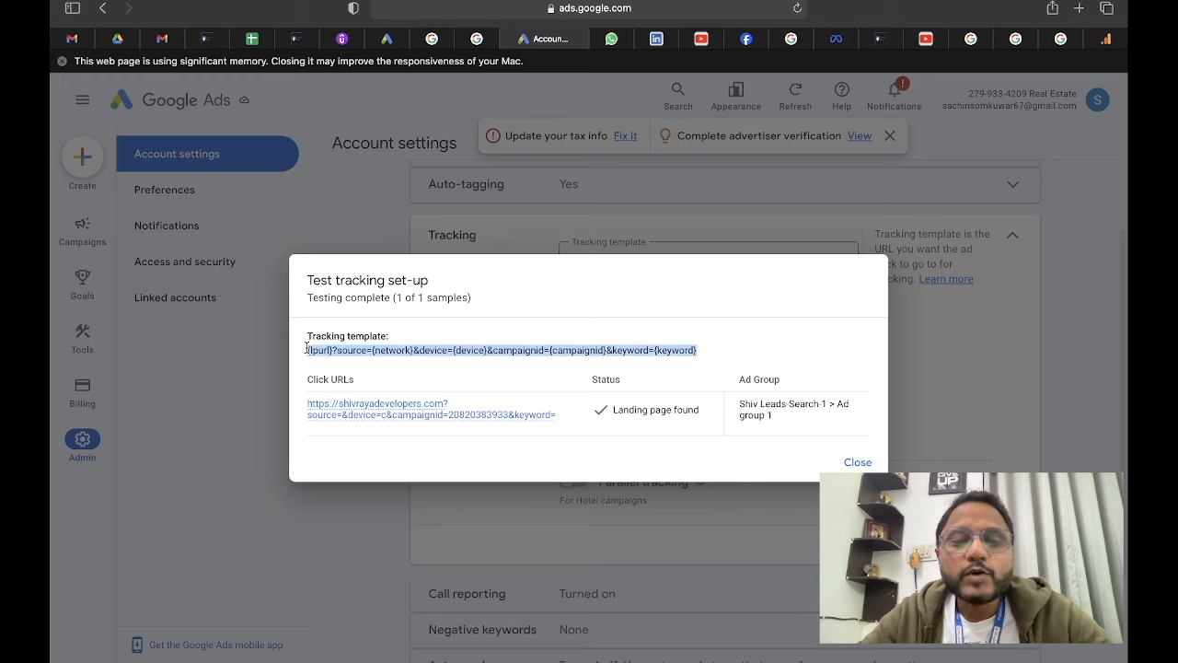
left_click(440, 457)
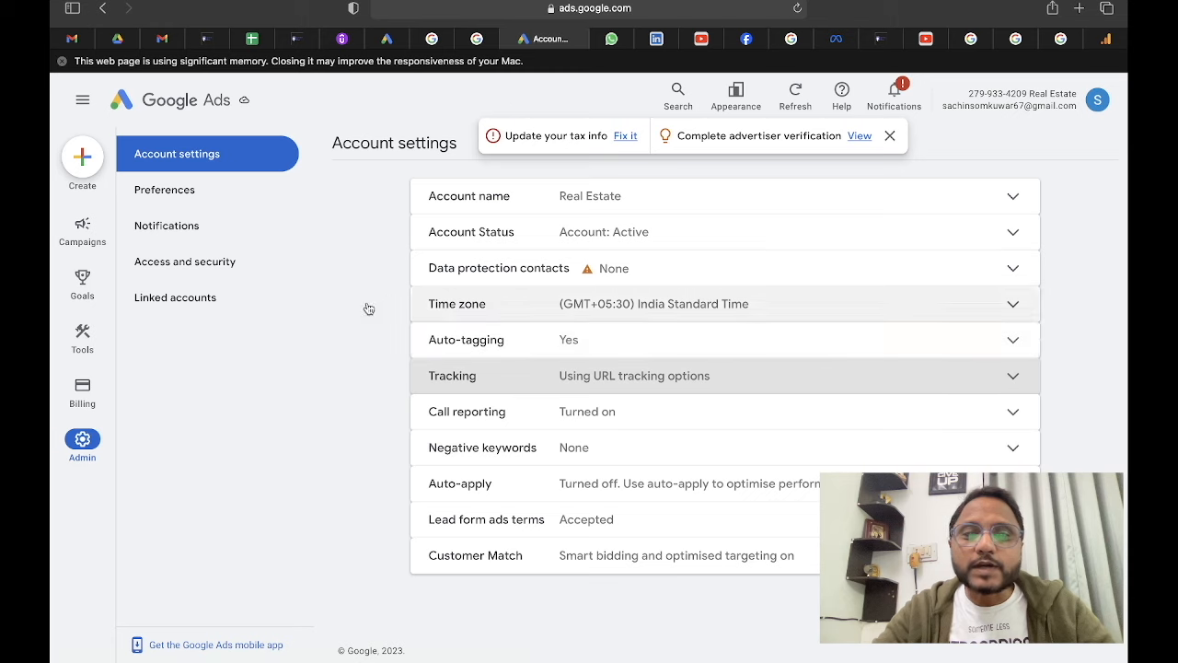
- Link the shivrayadevelopers.com Google Analytics (GA4) property to the account with app and web metrics and Analytics audiences imported
left_click(191, 304)
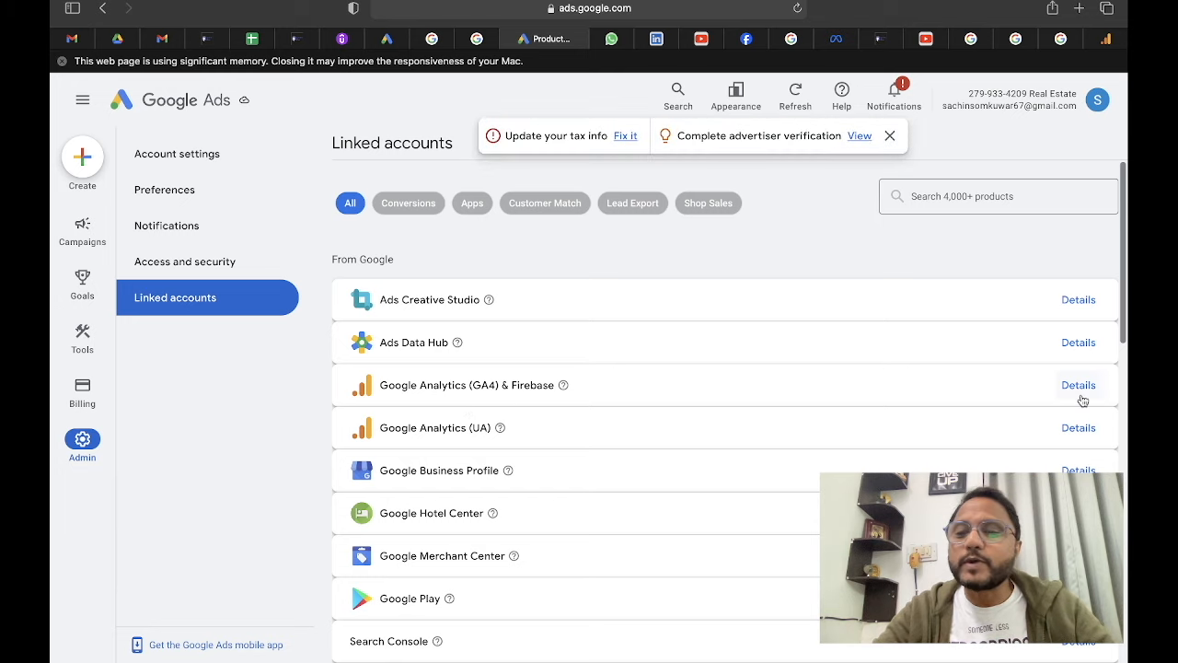
left_click(532, 386)
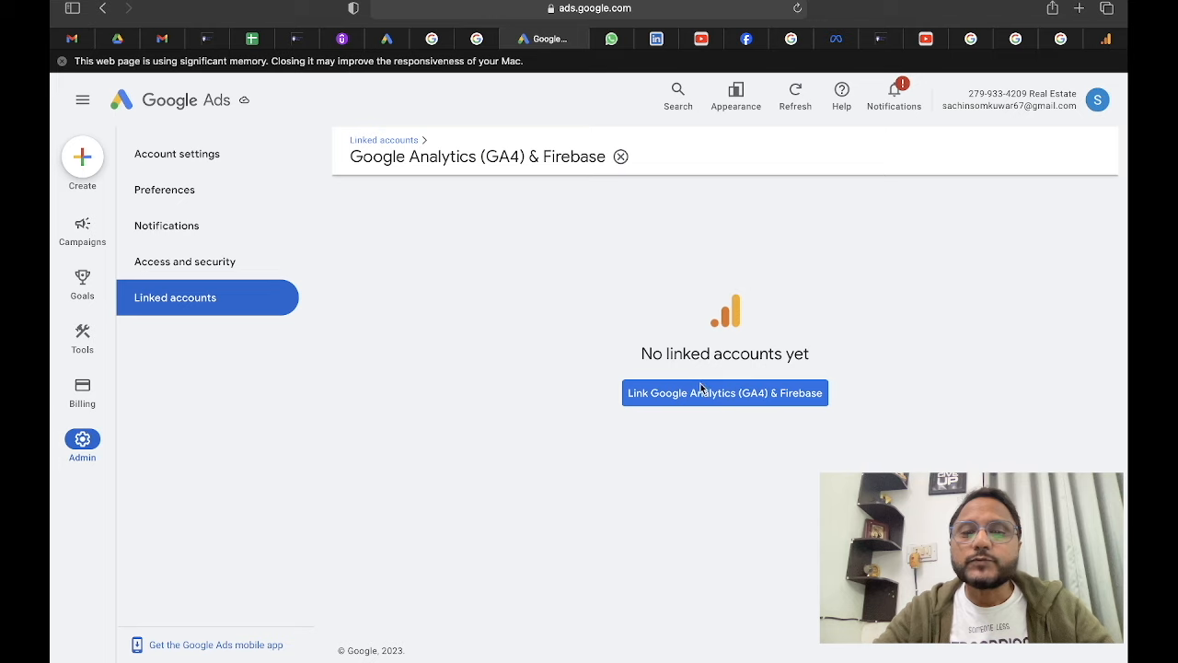
left_click(748, 402)
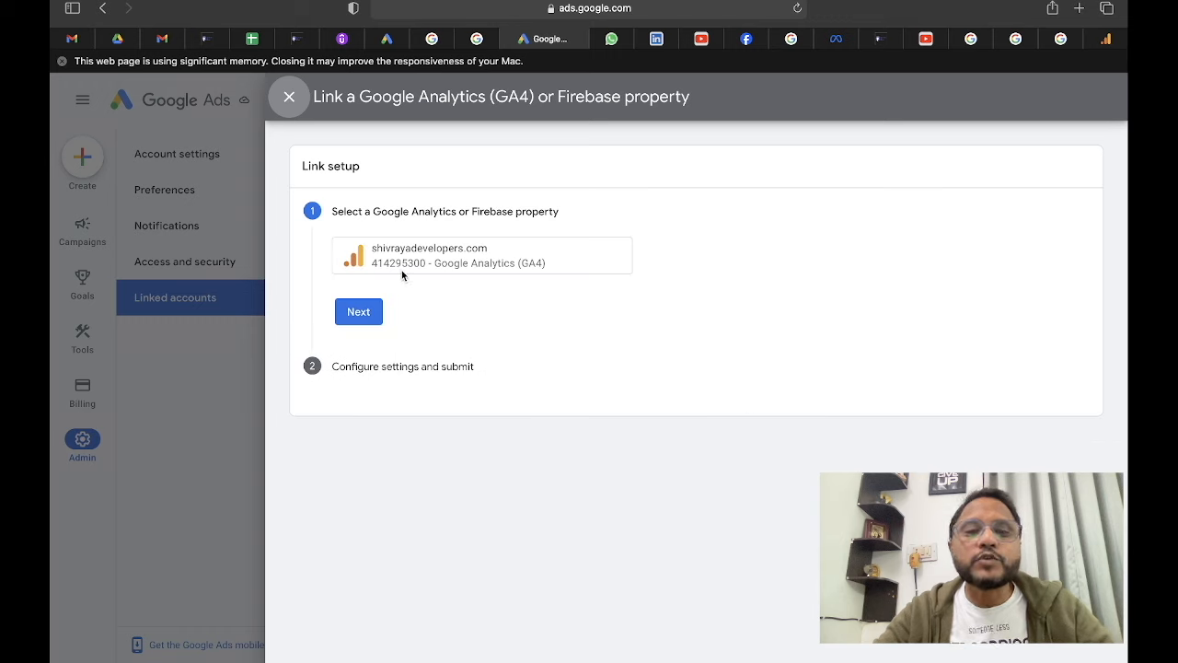
left_click(358, 311)
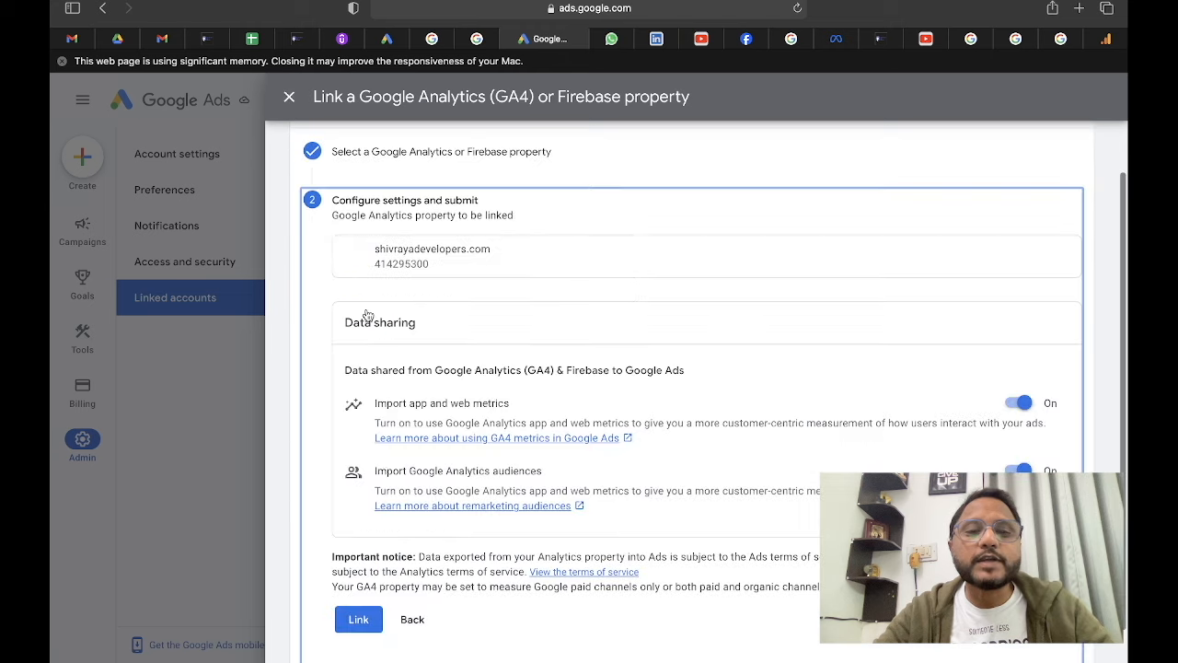
scroll(469, 314, "down", 1)
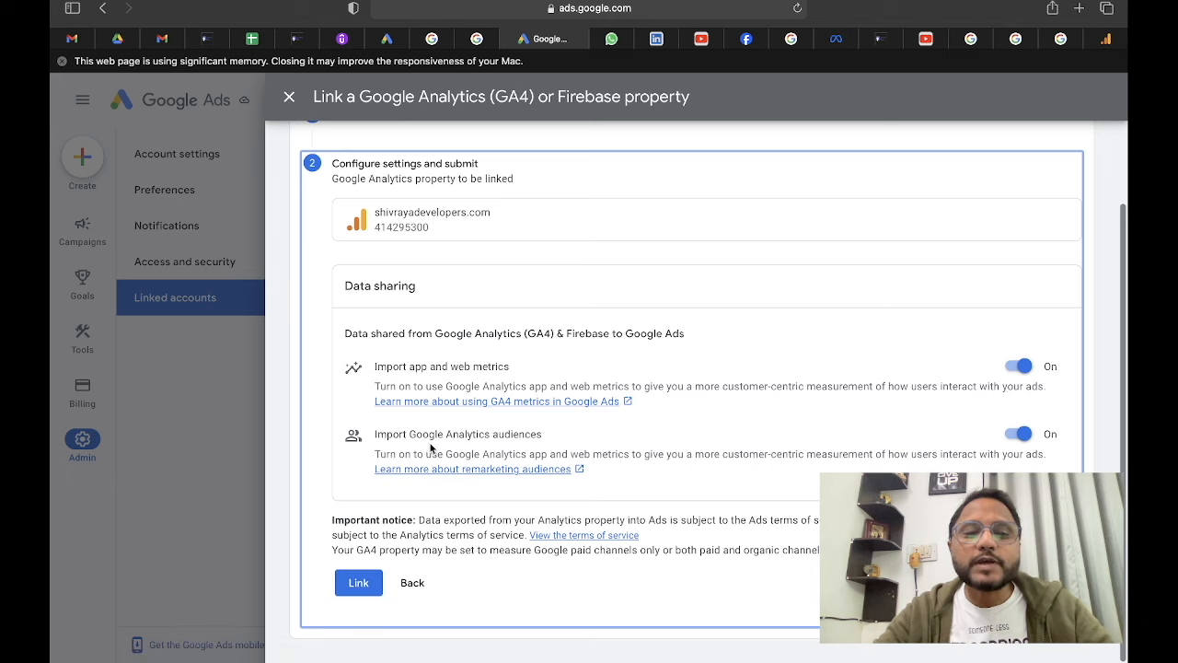
left_click(361, 585)
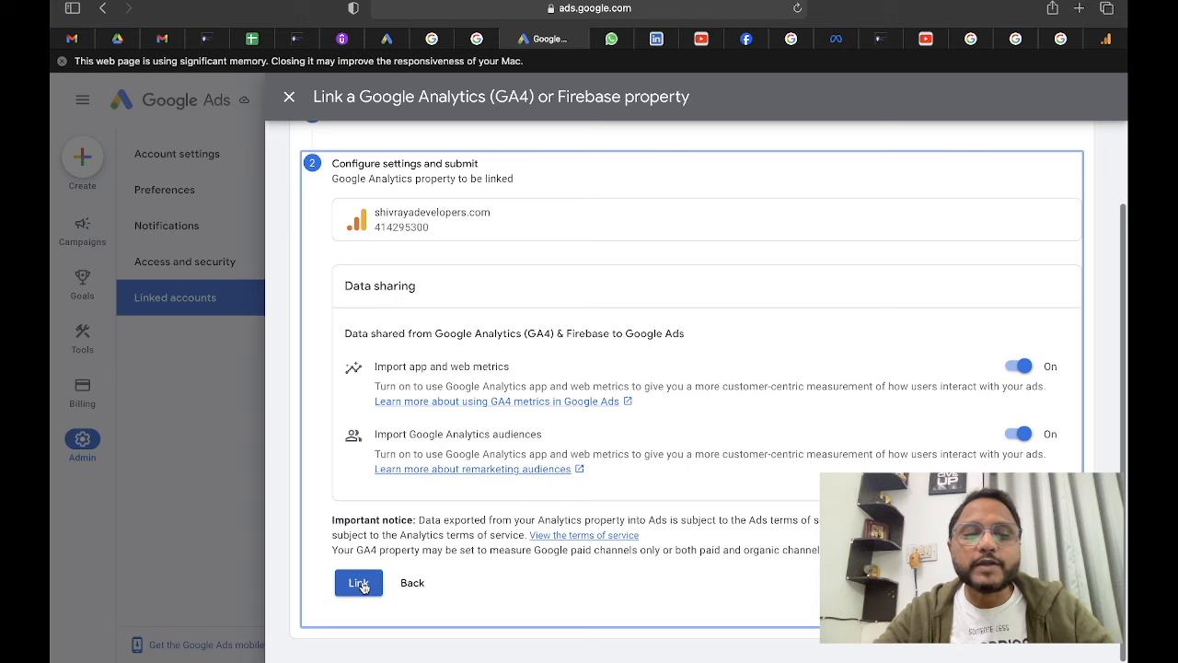